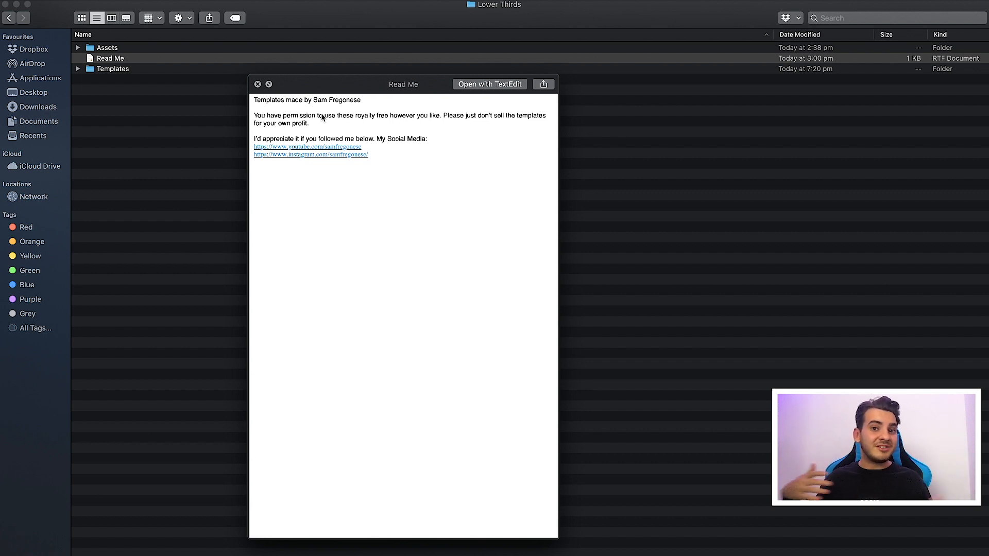
Close the Read Me preview and open Twitch_LowerThirds.aep from the Templates folder in After Effects
{"action": "key", "text": "space"}
{"action": "left_click", "coordinate": [126, 69]}
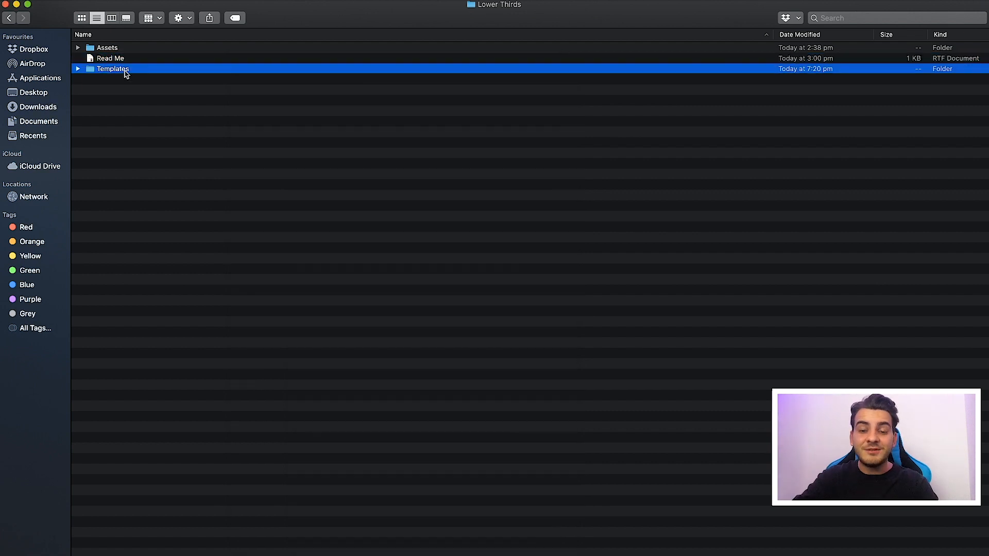
{"action": "double_click", "coordinate": [126, 71]}
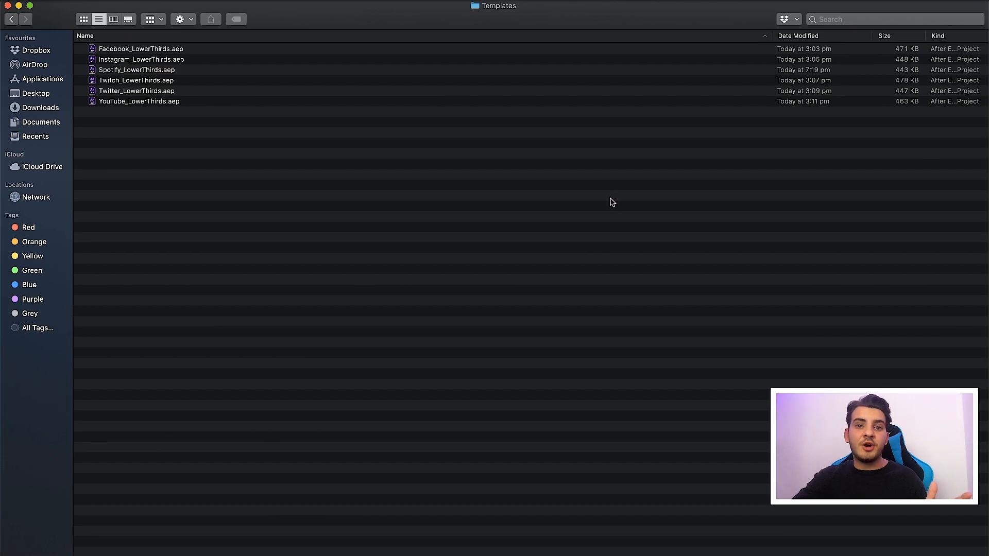
{"action": "double_click", "coordinate": [146, 80]}
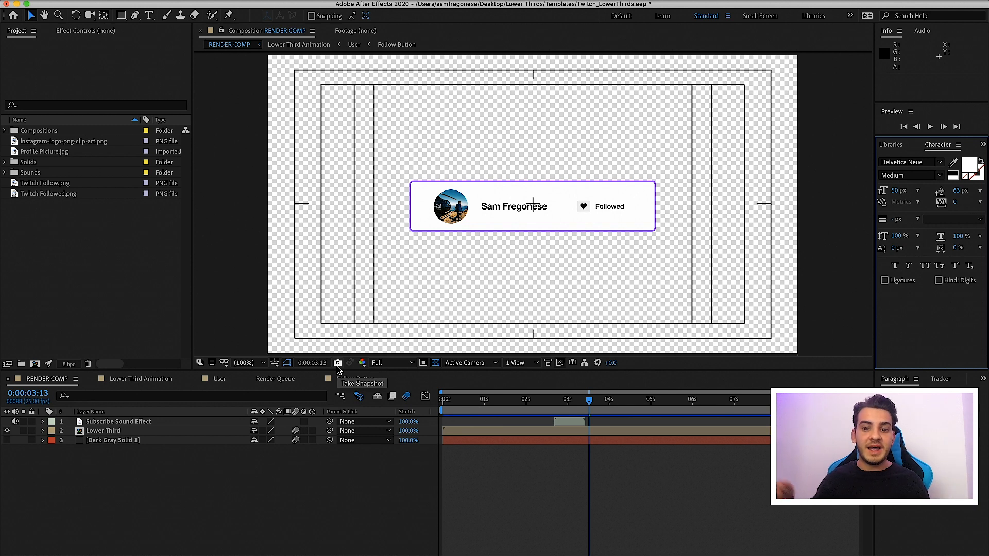
Play RENDER COMP from the first frame to review the original lower third animation
{"action": "left_click_drag", "start_coordinate": [457, 400], "coordinate": [394, 402]}
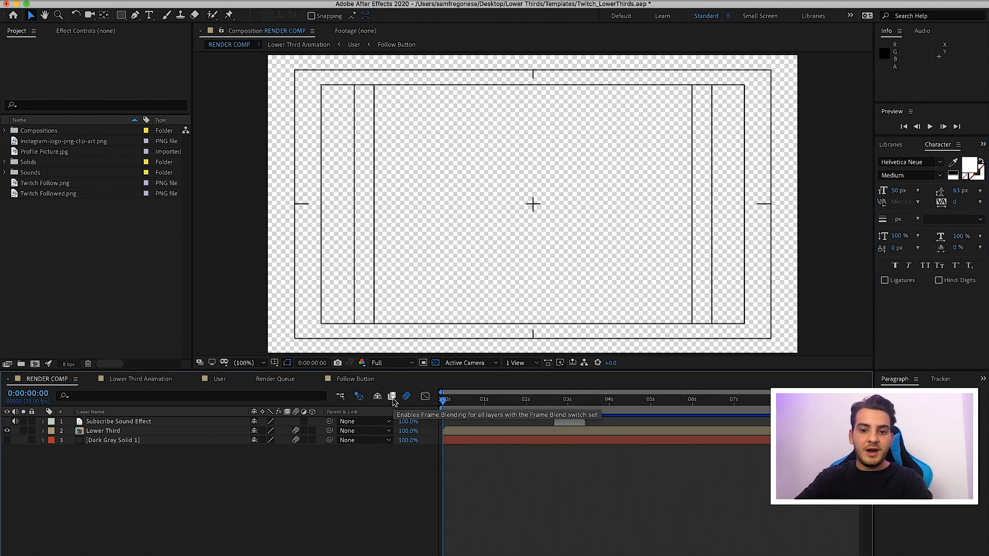
{"action": "key", "text": "space"}
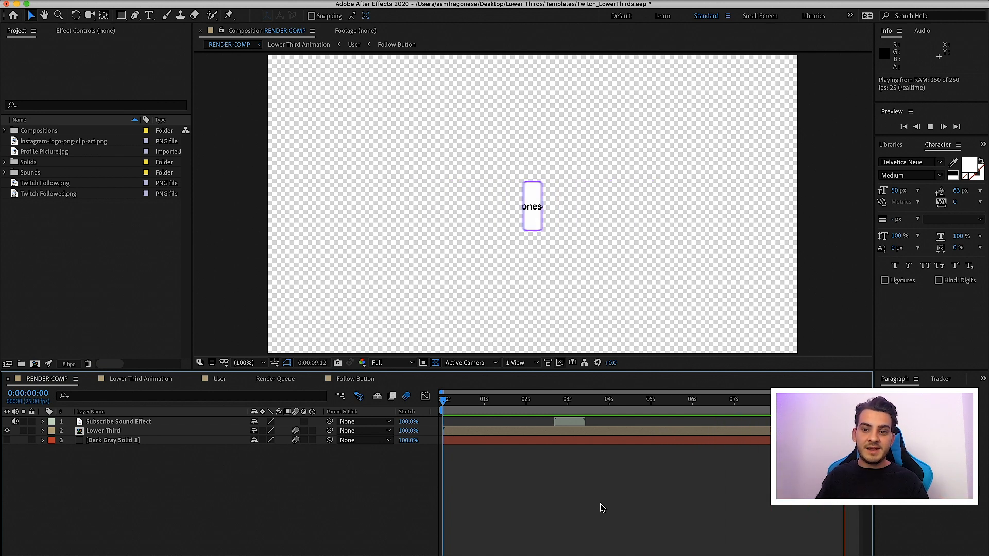
{"action": "key", "text": "space"}
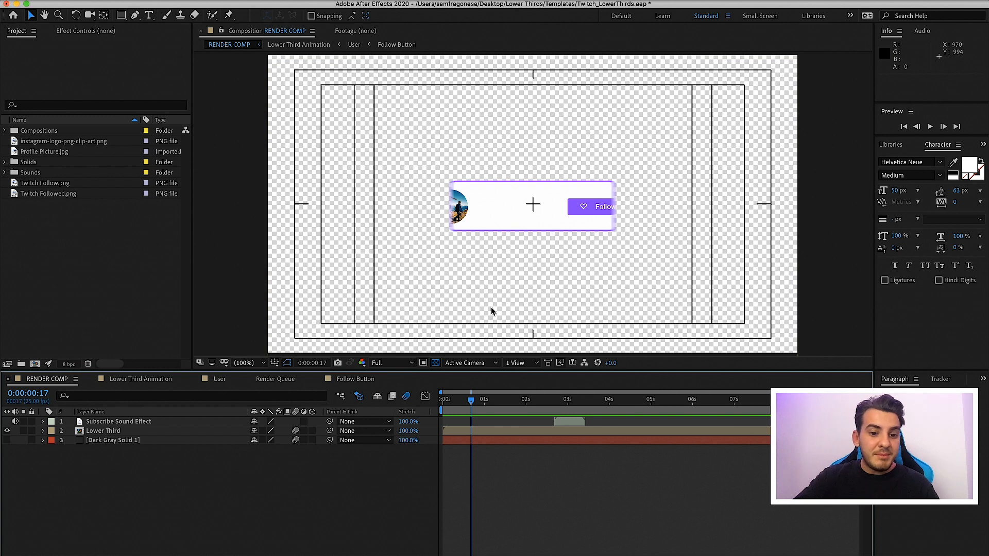
Replace the handle text in the User composition with "Tutorial"
{"action": "left_click", "coordinate": [218, 379]}
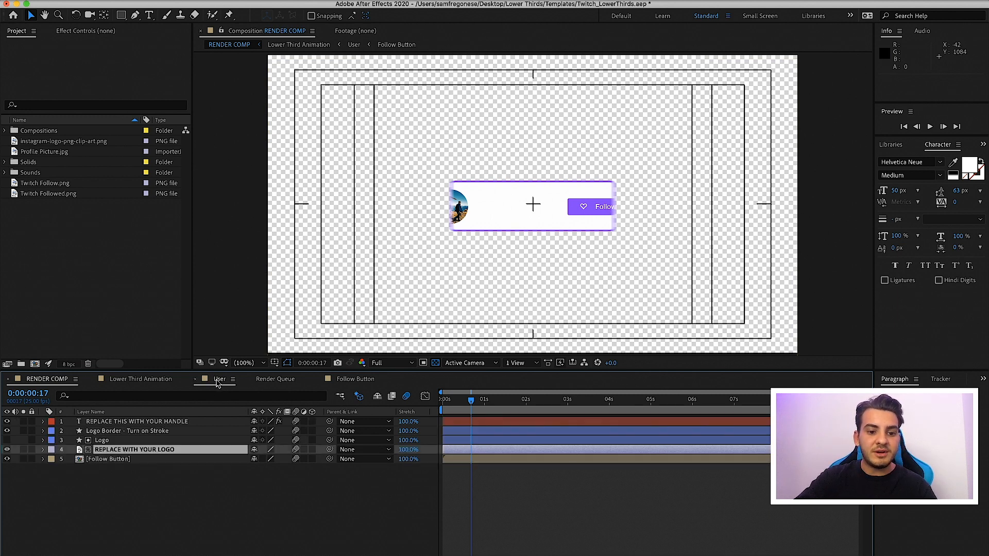
{"action": "left_click_drag", "start_coordinate": [515, 400], "coordinate": [541, 397]}
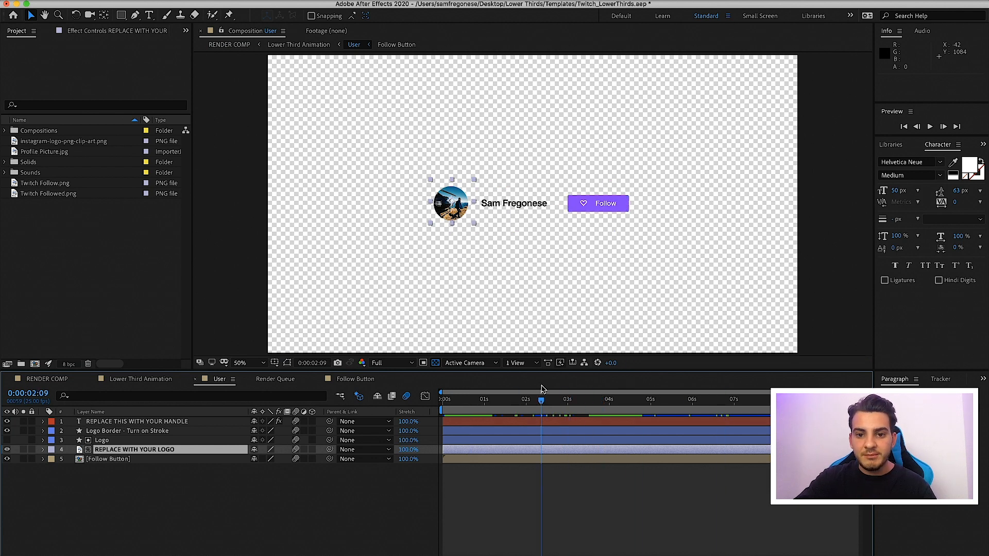
{"action": "left_click", "coordinate": [149, 16]}
{"action": "triple_click", "coordinate": [493, 205]}
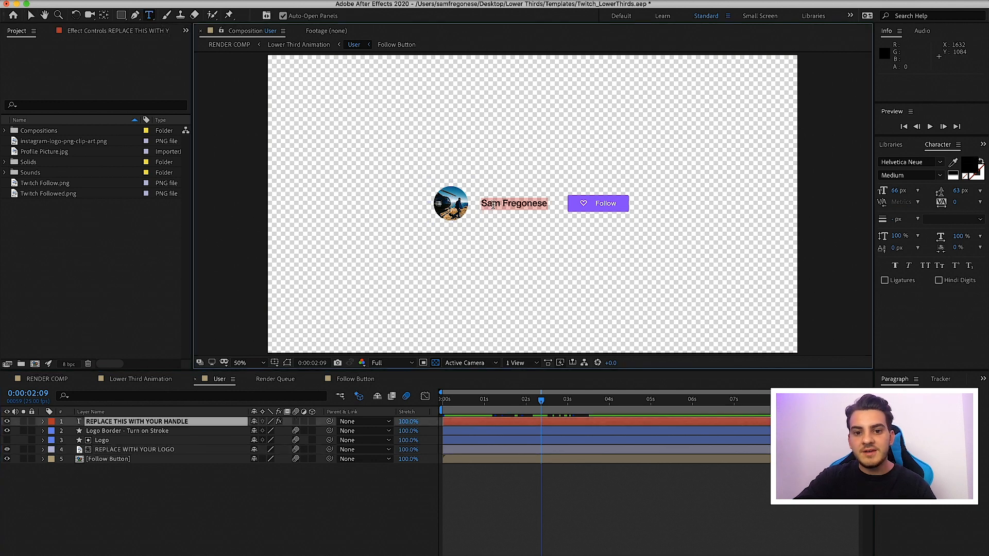
{"action": "type", "text": "Tutorial"}
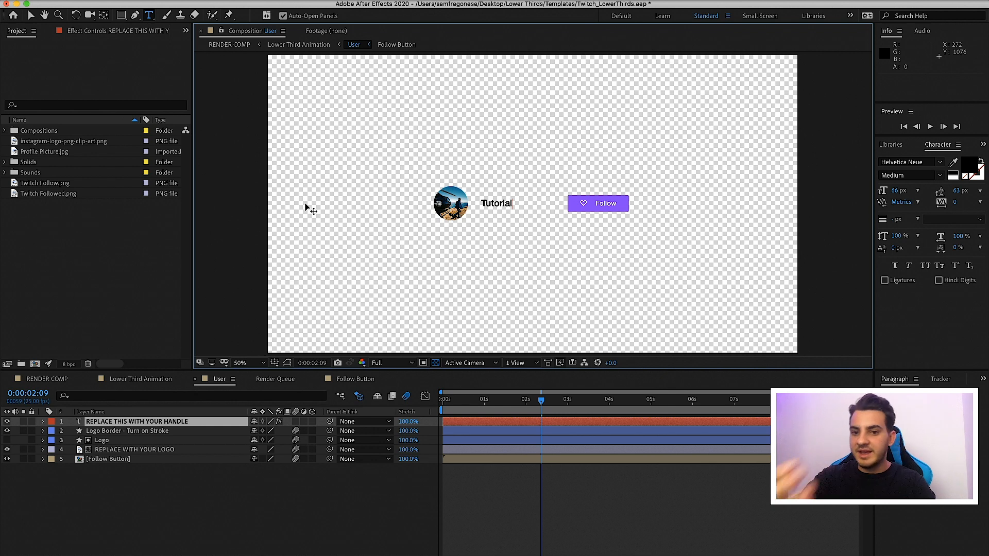
{"action": "left_click", "coordinate": [31, 15]}
{"action": "left_click", "coordinate": [620, 491]}
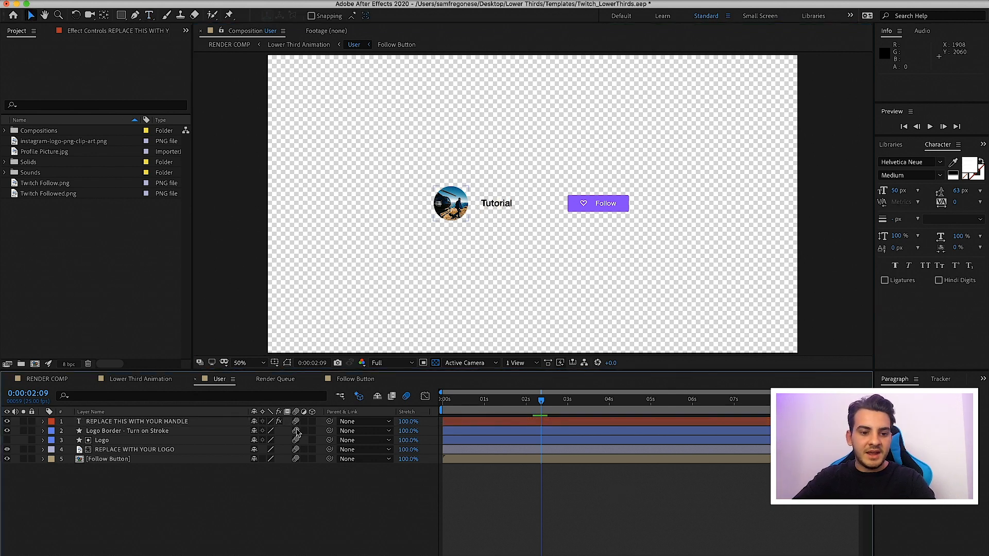
{"action": "left_click", "coordinate": [107, 422]}
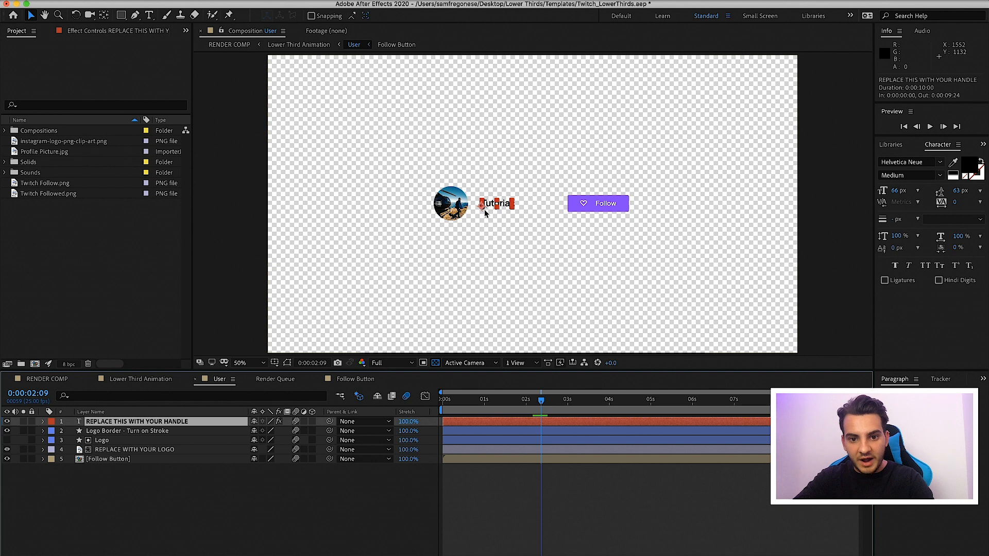
Import tutorial.jpg from the Desktop folder into the project as the new logo image
{"action": "left_click", "coordinate": [135, 450]}
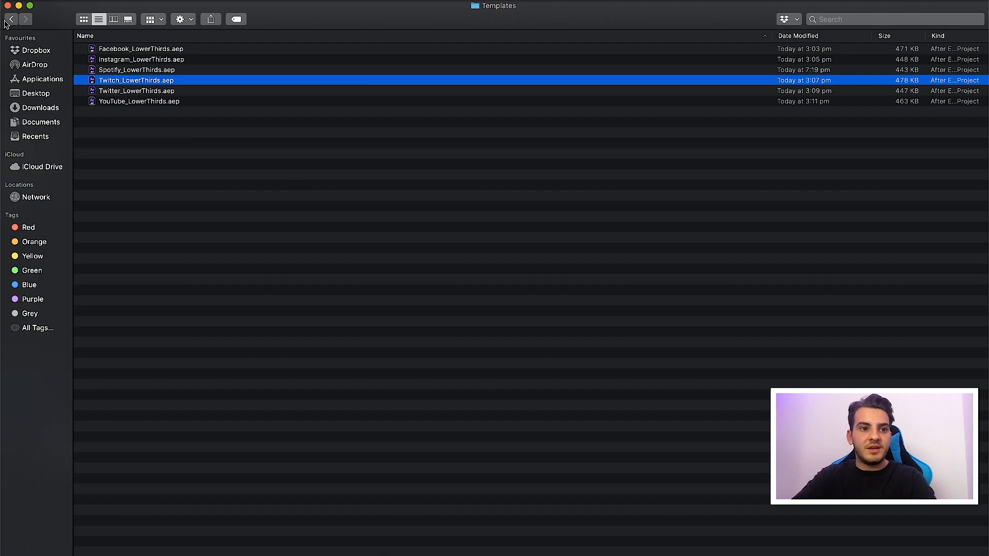
{"action": "left_click", "coordinate": [6, 20]}
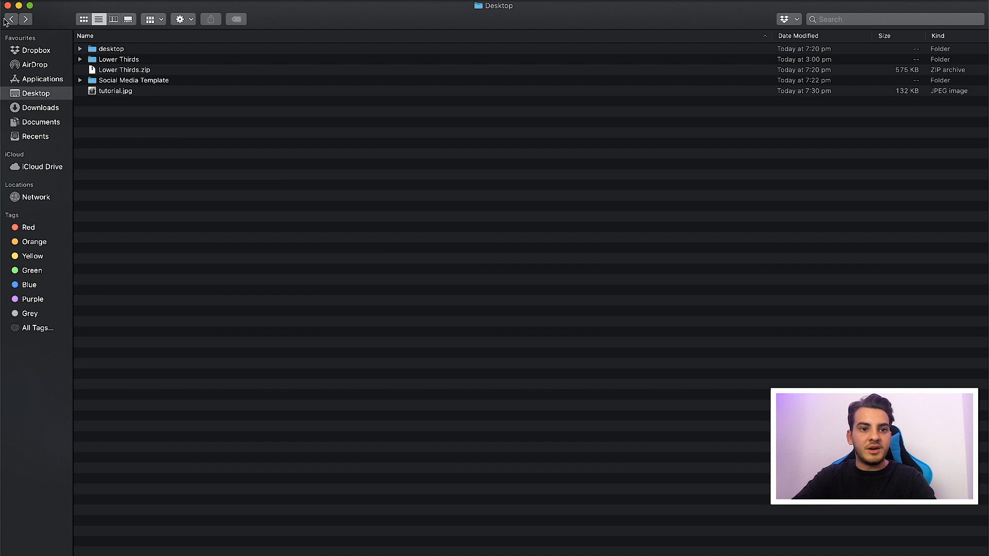
{"action": "left_click_drag", "start_coordinate": [115, 92], "coordinate": [69, 300]}
{"action": "left_click_drag", "start_coordinate": [39, 187], "coordinate": [107, 447]}
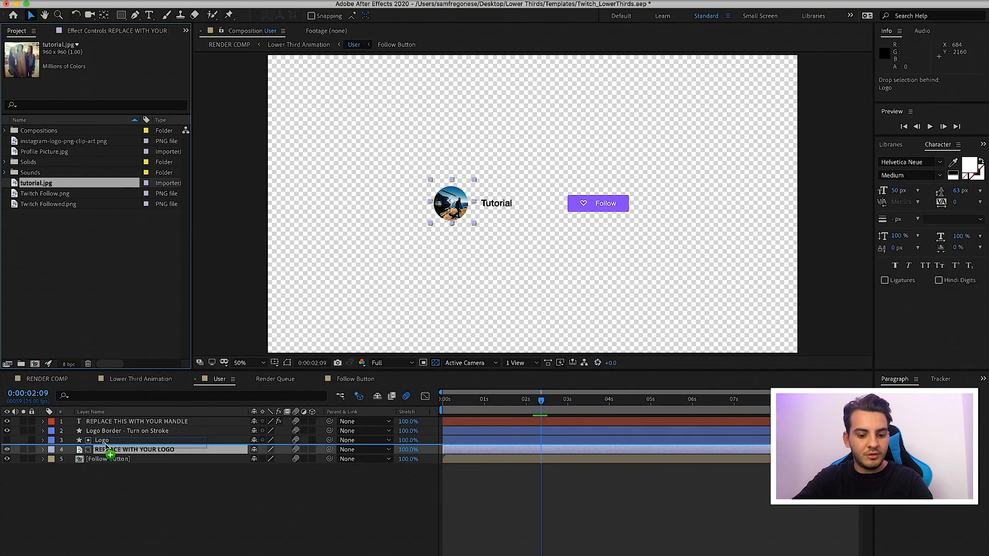
{"action": "left_click_drag", "start_coordinate": [105, 444], "coordinate": [106, 452]}
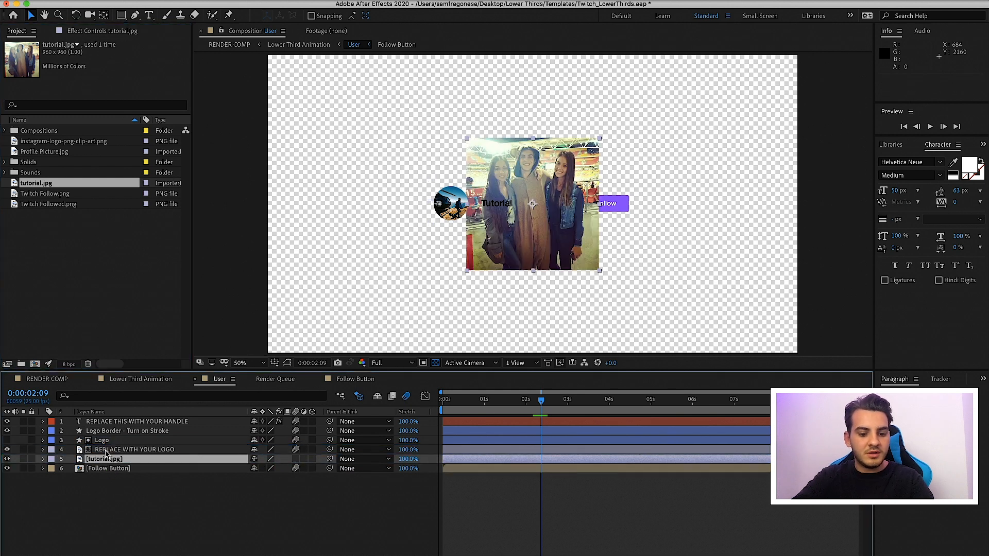
{"action": "key", "text": "super+z"}
{"action": "left_click_drag", "start_coordinate": [117, 418], "coordinate": [124, 453]}
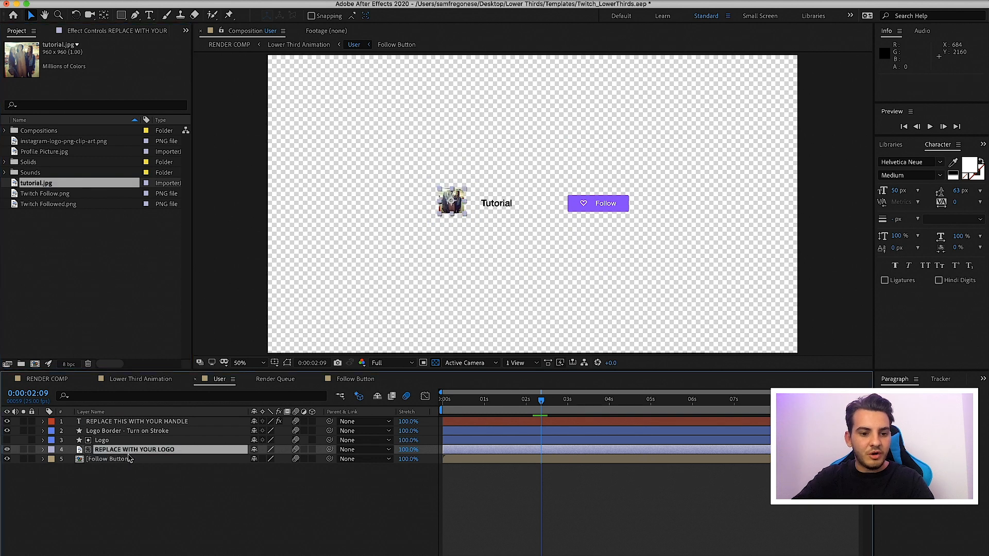
{"action": "key", "text": "super+z"}
Swap tutorial.jpg into the REPLACE WITH YOUR LOGO layer and scale it to 40.8% so it fills the logo circle
{"action": "left_click_drag", "start_coordinate": [43, 185], "coordinate": [125, 452]}
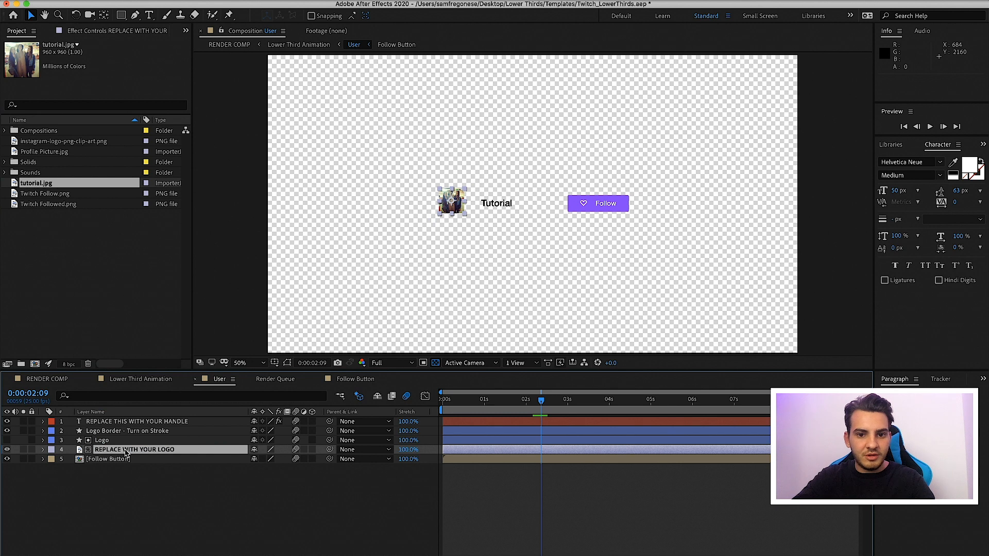
{"action": "left_click", "coordinate": [546, 486]}
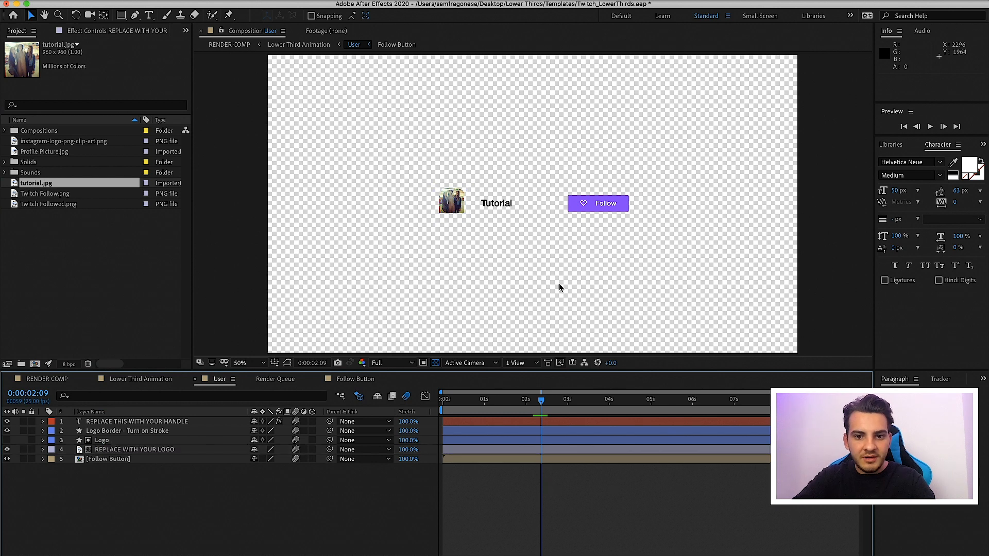
{"action": "left_click", "coordinate": [127, 452]}
{"action": "key", "text": "s"}
{"action": "left_click_drag", "start_coordinate": [278, 459], "coordinate": [301, 460]}
{"action": "left_click_drag", "start_coordinate": [478, 207], "coordinate": [457, 224]}
{"action": "left_click_drag", "start_coordinate": [490, 259], "coordinate": [463, 221]}
{"action": "left_click", "coordinate": [526, 531]}
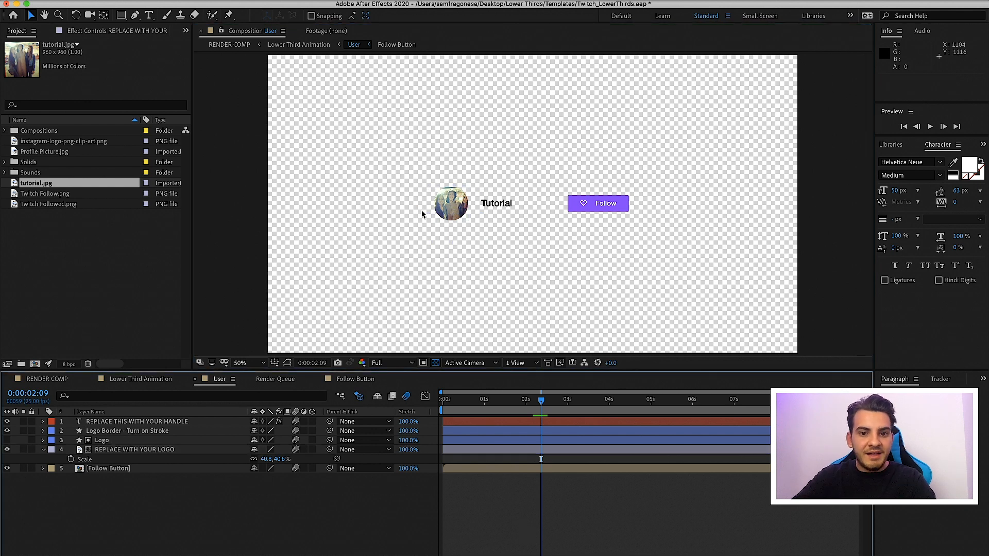
Turn on a solid-colour stroke for the Logo Border - Turn on Stroke layer
{"action": "left_click", "coordinate": [158, 432]}
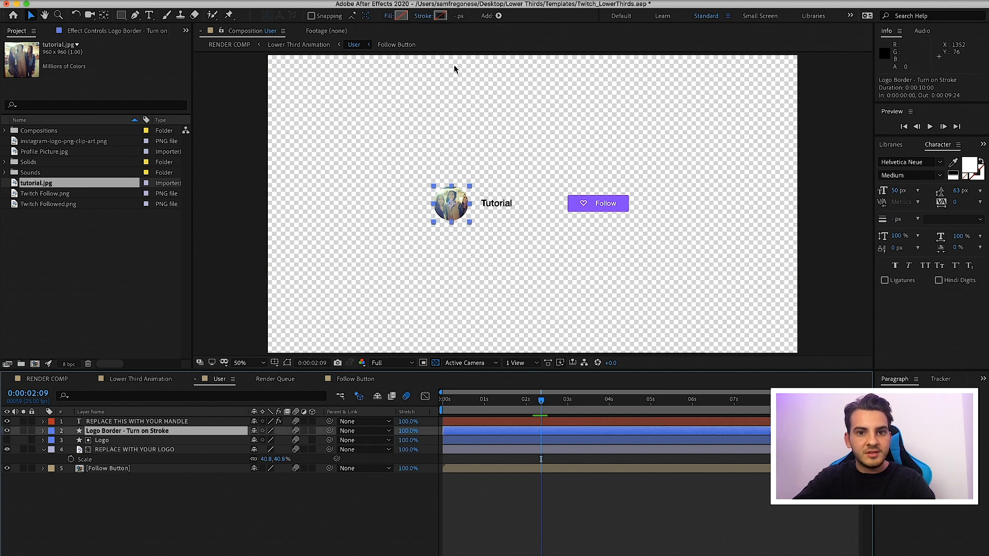
{"action": "left_click", "coordinate": [421, 16]}
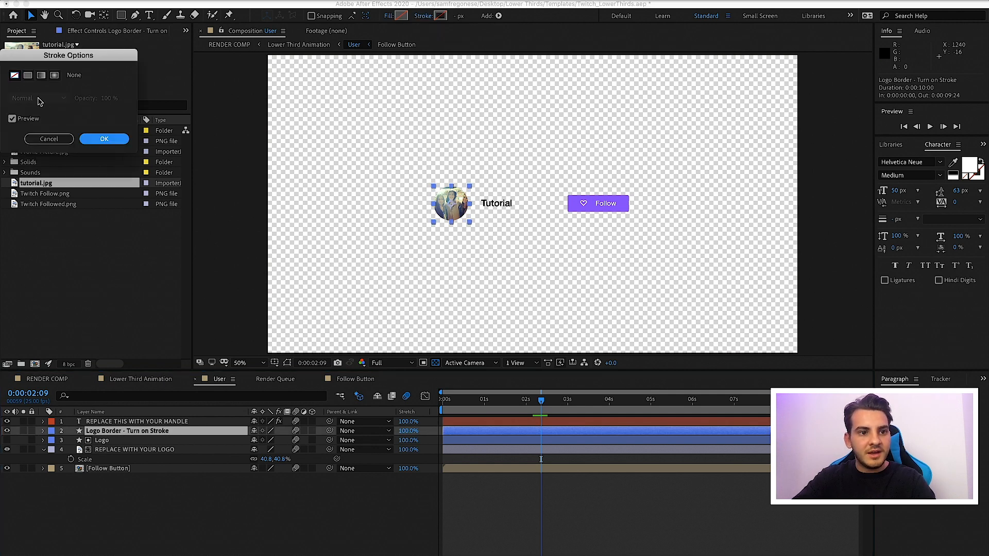
{"action": "left_click", "coordinate": [28, 76]}
{"action": "left_click", "coordinate": [116, 140]}
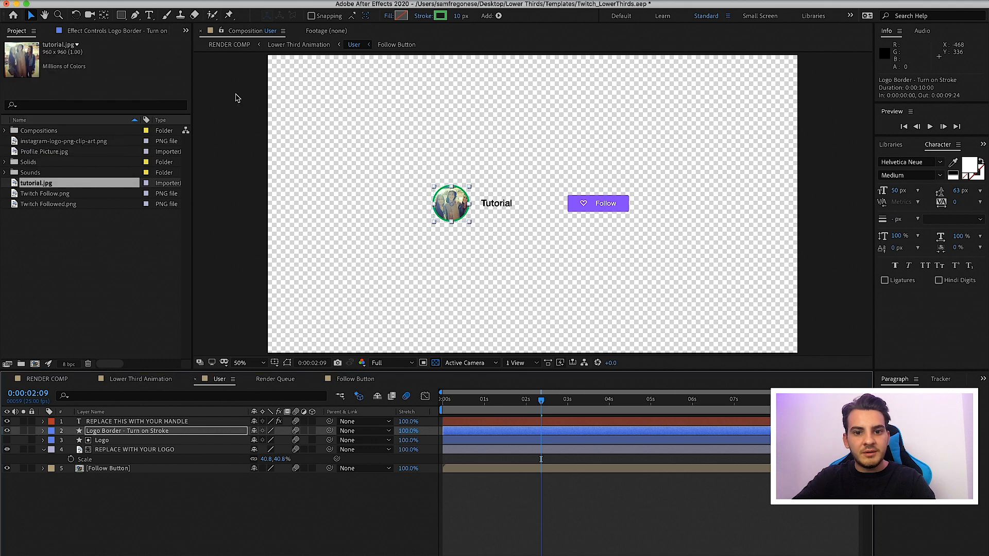
Change the logo border's stroke colour to 8750F6 by sampling the purple of the Follow button
{"action": "left_click", "coordinate": [441, 16]}
{"action": "left_click", "coordinate": [233, 127]}
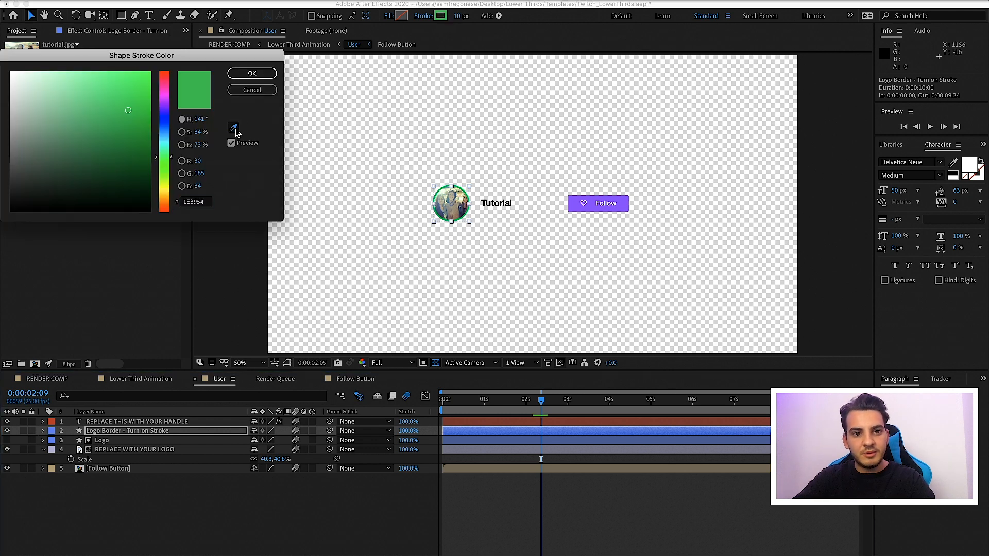
{"action": "left_click", "coordinate": [592, 204]}
{"action": "left_click", "coordinate": [252, 73]}
{"action": "left_click", "coordinate": [587, 544]}
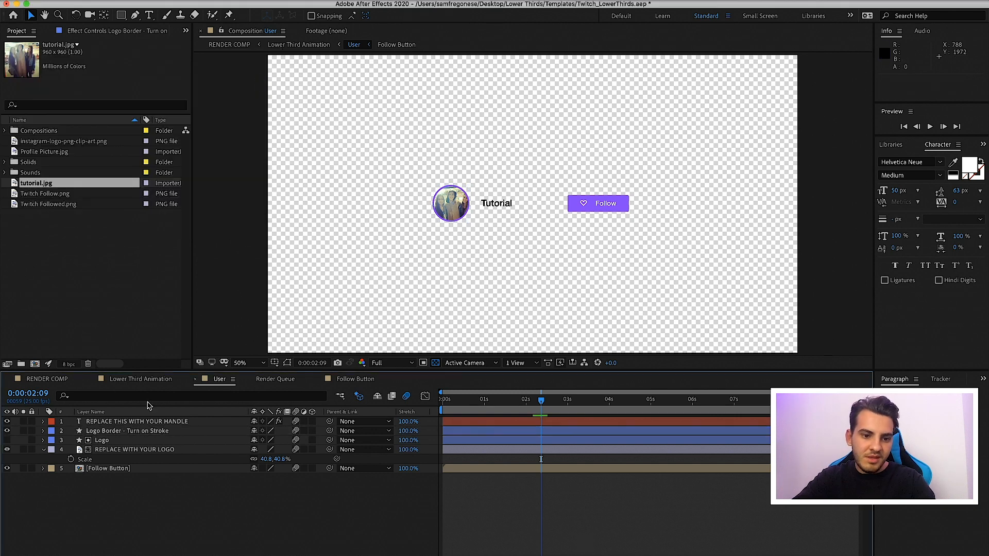
Show the transparency grid in the Lower Third Animation composition and play back RENDER COMP to check the customised lower third
{"action": "left_click", "coordinate": [139, 380]}
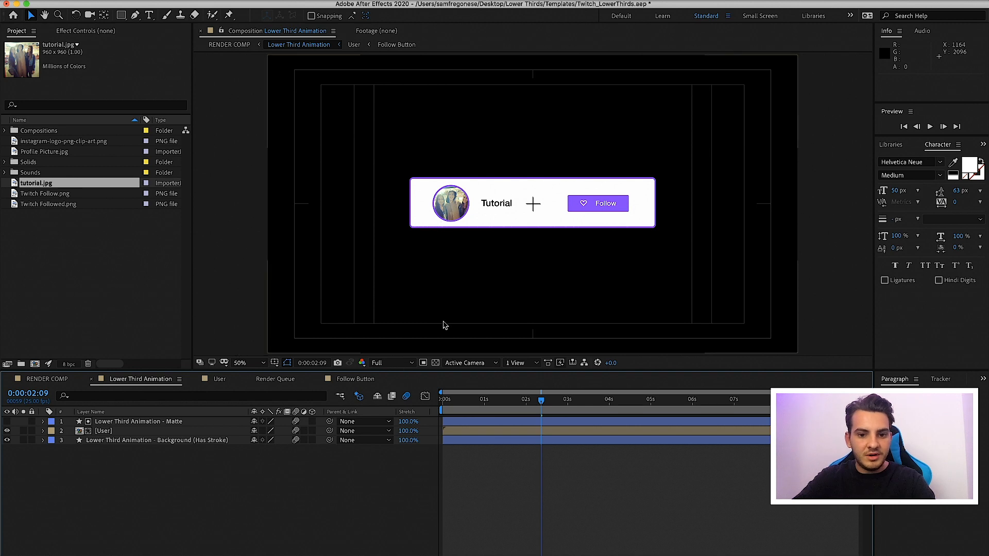
{"action": "left_click", "coordinate": [435, 363]}
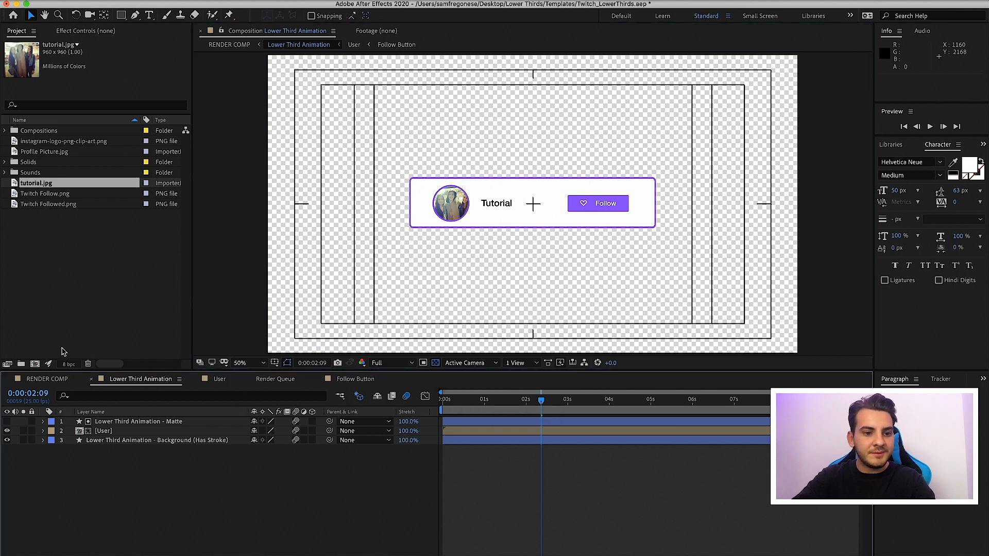
{"action": "left_click", "coordinate": [32, 379]}
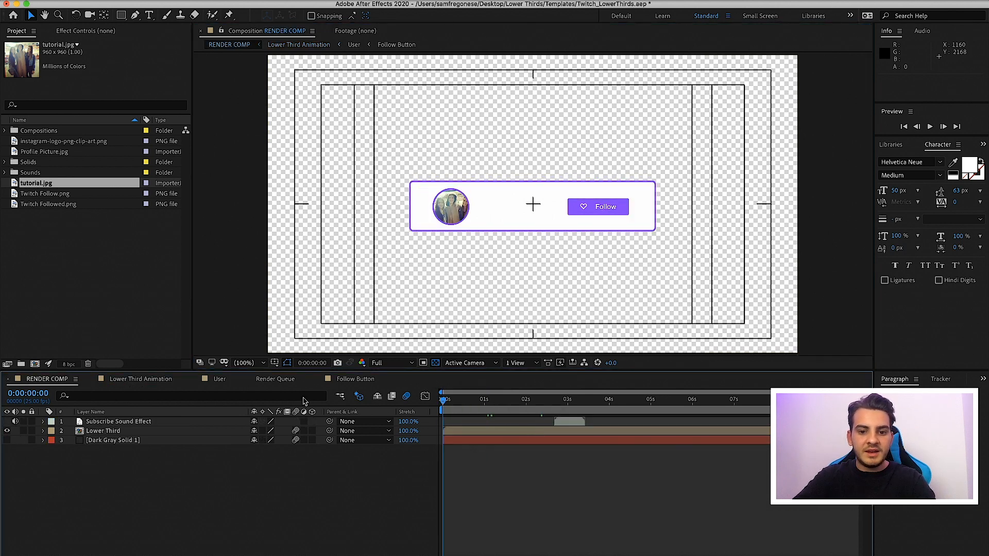
{"action": "key", "text": "space"}
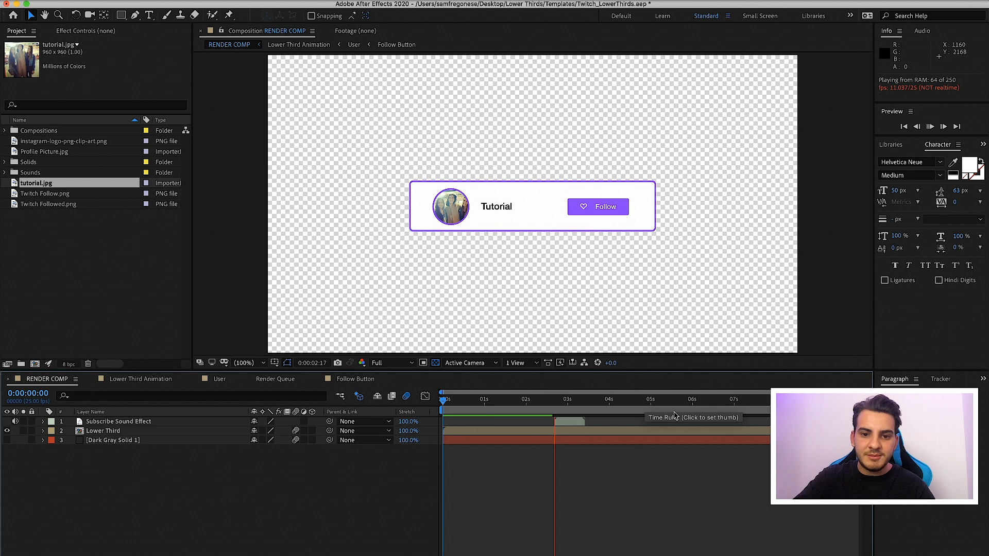
{"action": "key", "text": "space"}
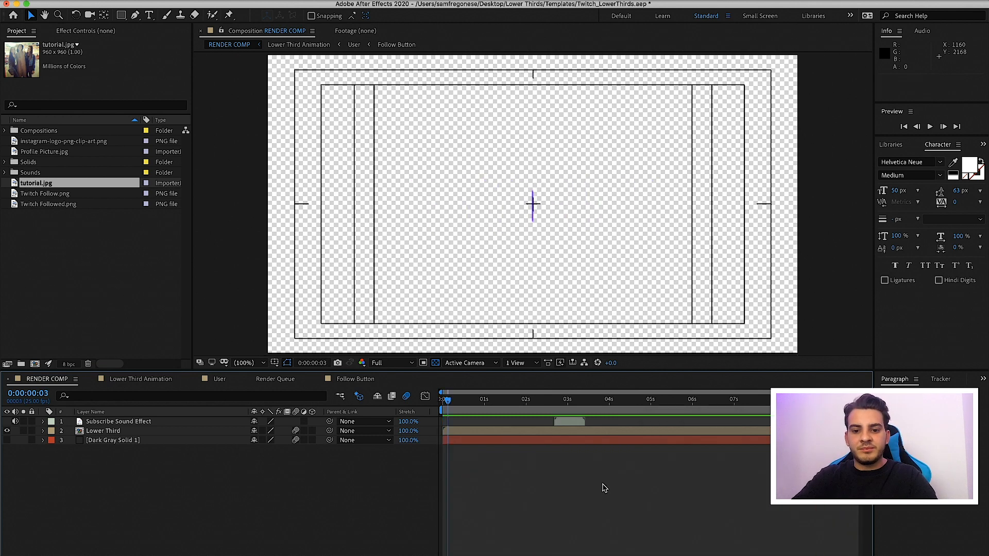
{"action": "left_click", "coordinate": [571, 399]}
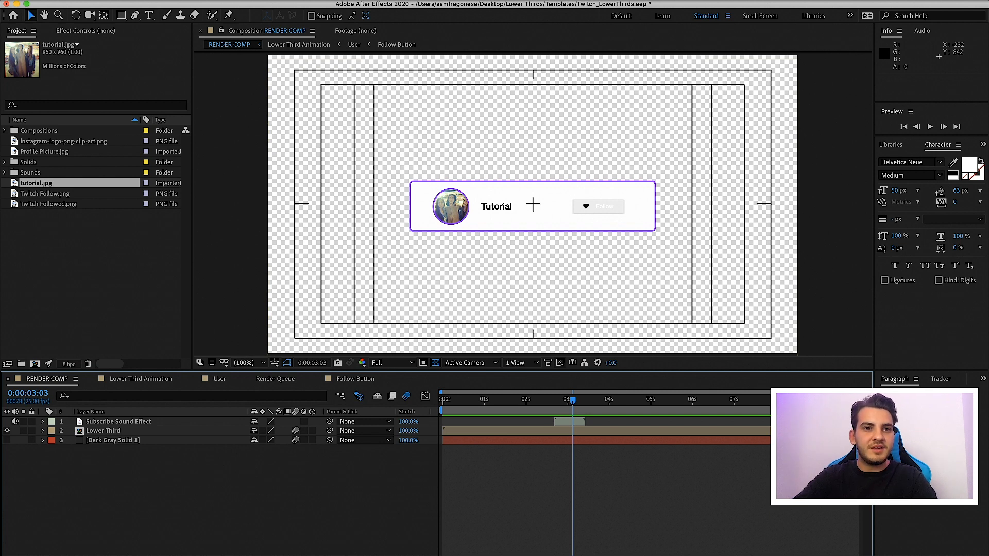
Add RENDER COMP to the Render Queue and set its output module's channels to RGB + Alpha
{"action": "left_click", "coordinate": [156, 0]}
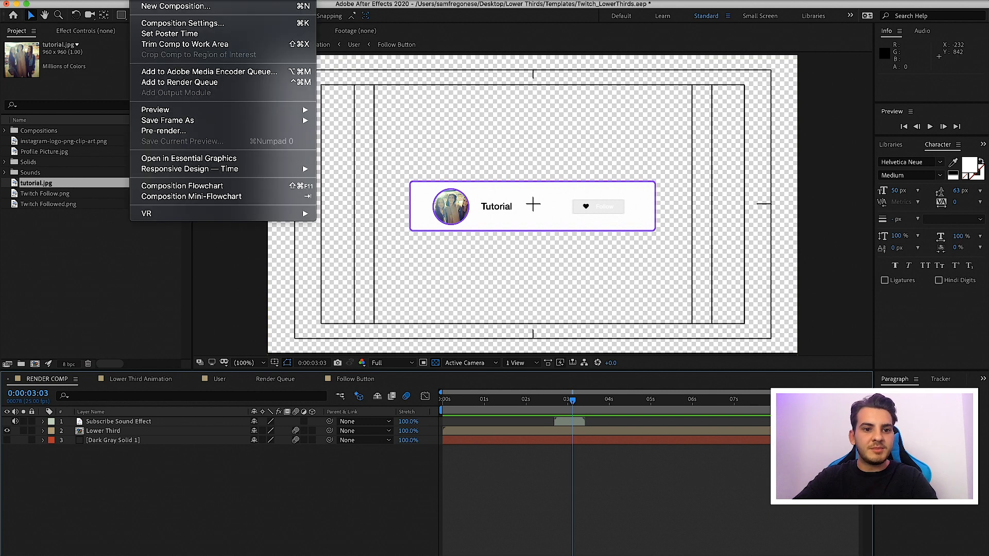
{"action": "left_click", "coordinate": [180, 83]}
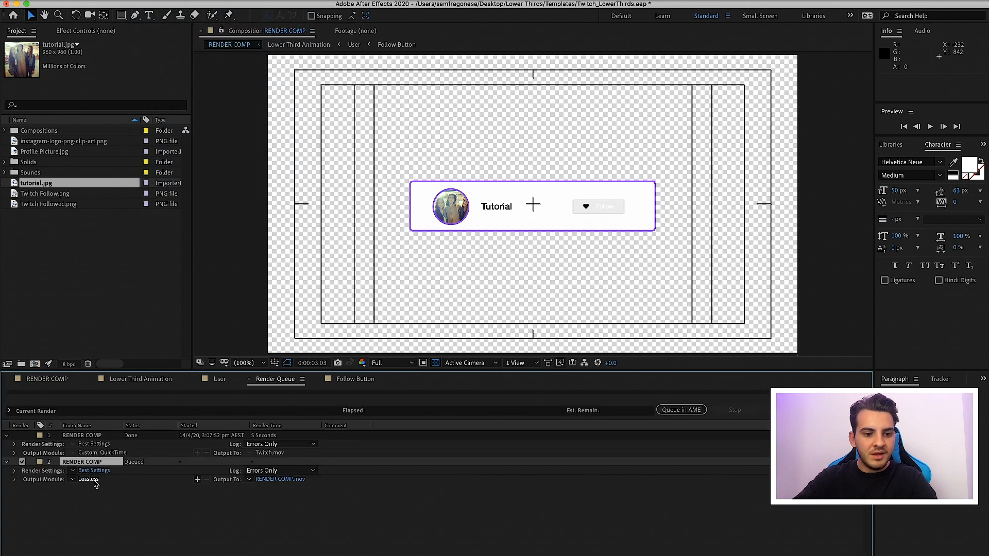
{"action": "left_click", "coordinate": [99, 480]}
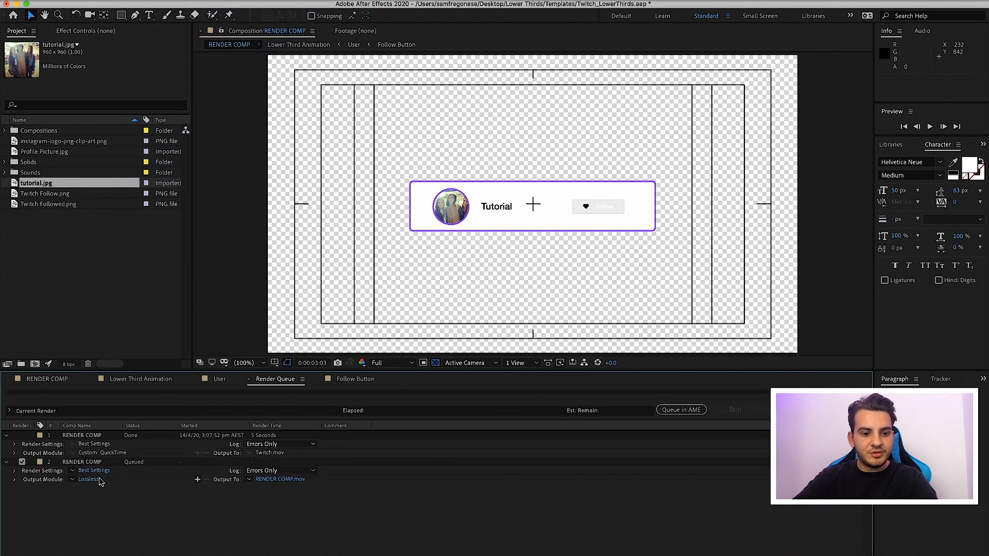
{"action": "left_click", "coordinate": [89, 480]}
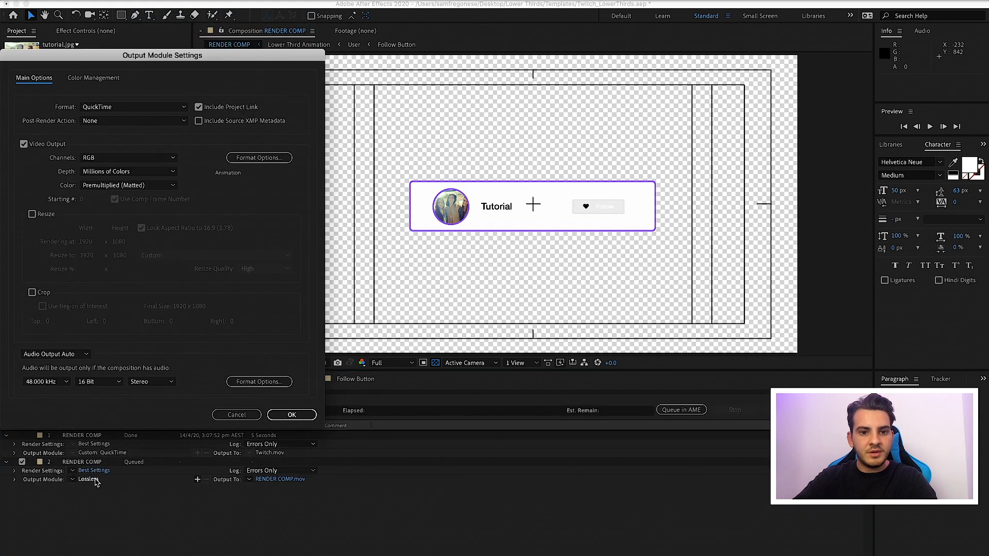
{"action": "left_click", "coordinate": [117, 157]}
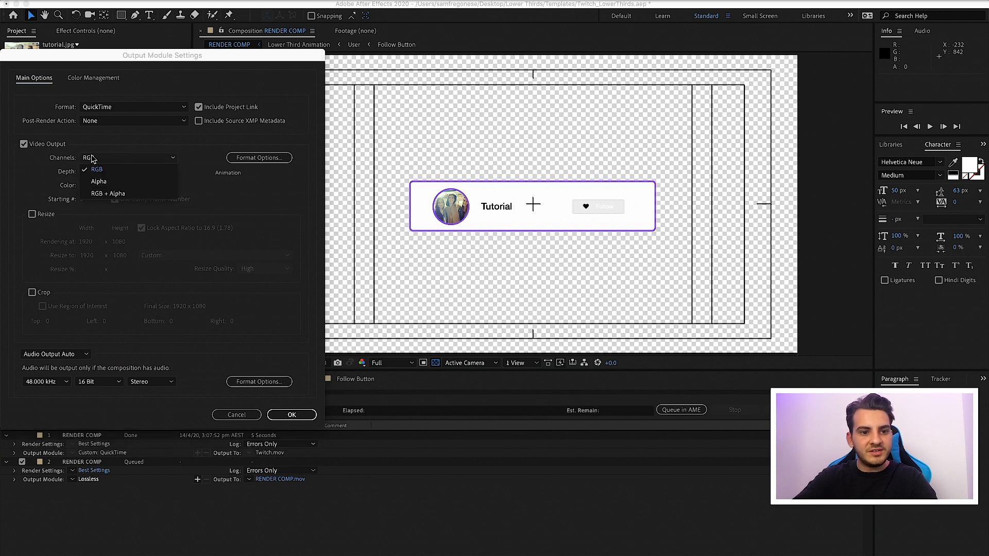
{"action": "left_click", "coordinate": [110, 194]}
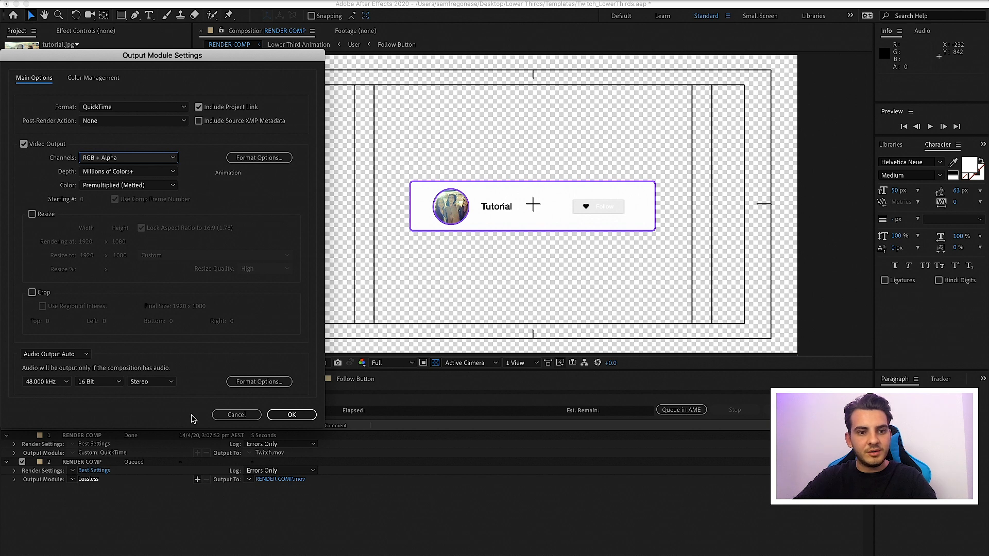
{"action": "left_click", "coordinate": [288, 414]}
Set the render's output file to twitch-example on the Desktop
{"action": "left_click", "coordinate": [276, 479]}
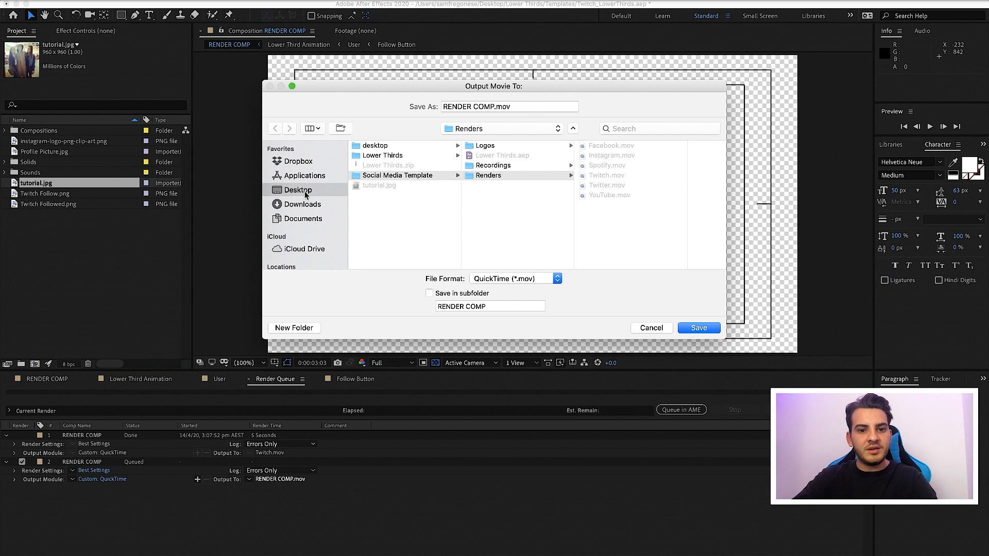
{"action": "left_click", "coordinate": [304, 191]}
{"action": "left_click", "coordinate": [528, 107]}
{"action": "key", "text": "super+a"}
{"action": "type", "text": "twitch-exam"}
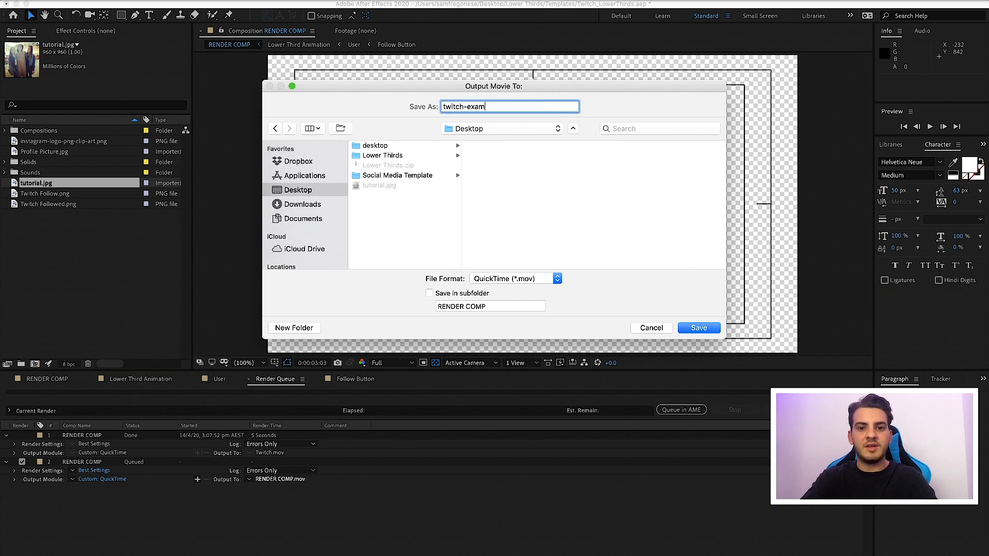
{"action": "type", "text": "ple"}
{"action": "key", "text": "Return"}
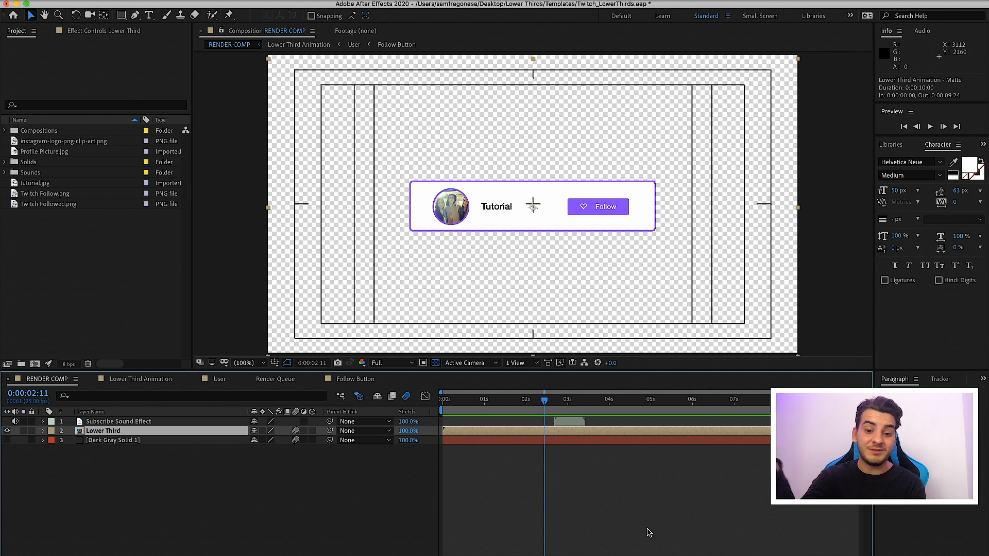
At 0:00:02:24 in RENDER COMP, show the Dark Gray Solid 1 layer and toggle the Lower Third layer's visibility
{"action": "left_click", "coordinate": [565, 407]}
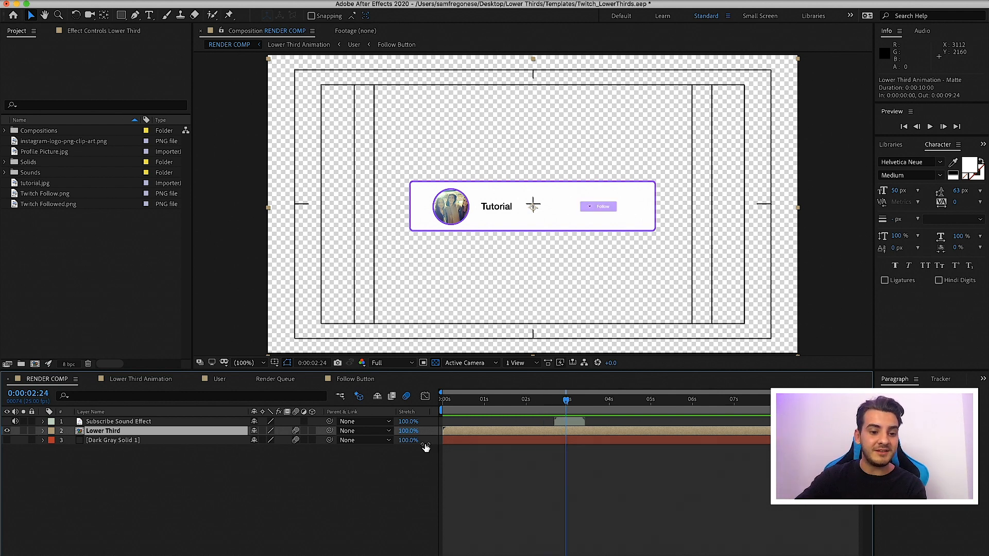
{"action": "left_click", "coordinate": [7, 440]}
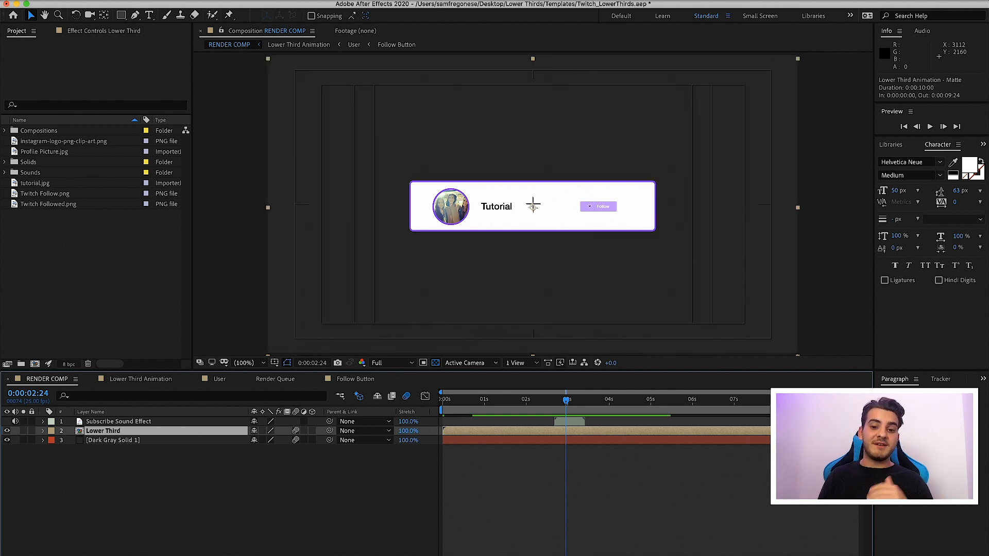
{"action": "left_click", "coordinate": [6, 430]}
{"action": "left_click", "coordinate": [7, 430]}
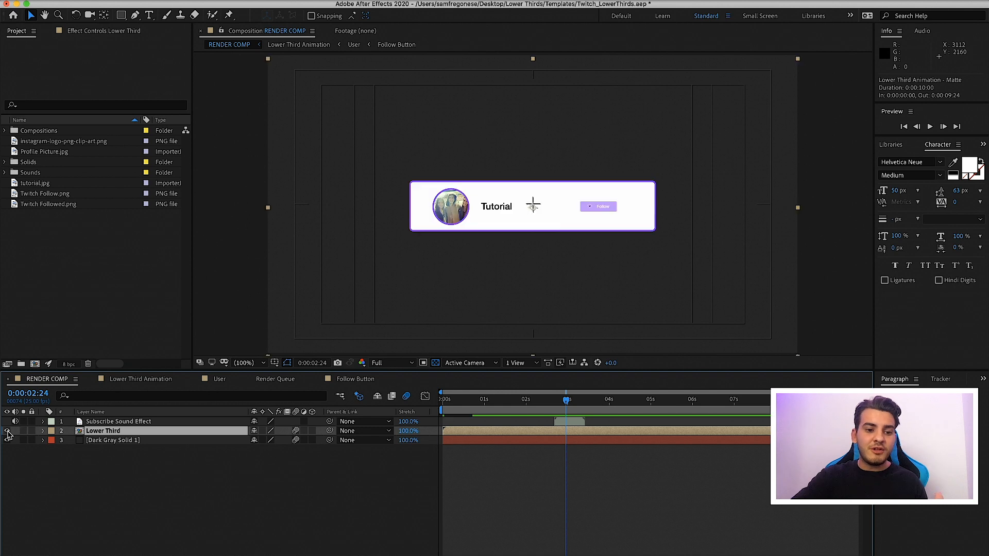
{"action": "left_click", "coordinate": [7, 431]}
{"action": "left_click", "coordinate": [7, 431]}
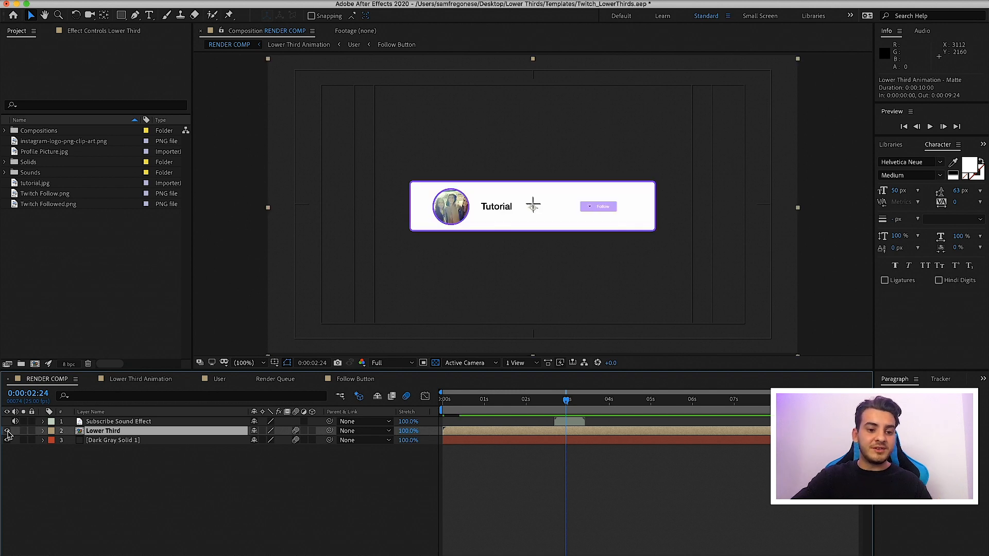
Open the Lower Third layer's composition, scrub to 0:00:01:17 and display the layers' track matte settings
{"action": "double_click", "coordinate": [506, 433]}
{"action": "left_click_drag", "start_coordinate": [546, 400], "coordinate": [554, 421]}
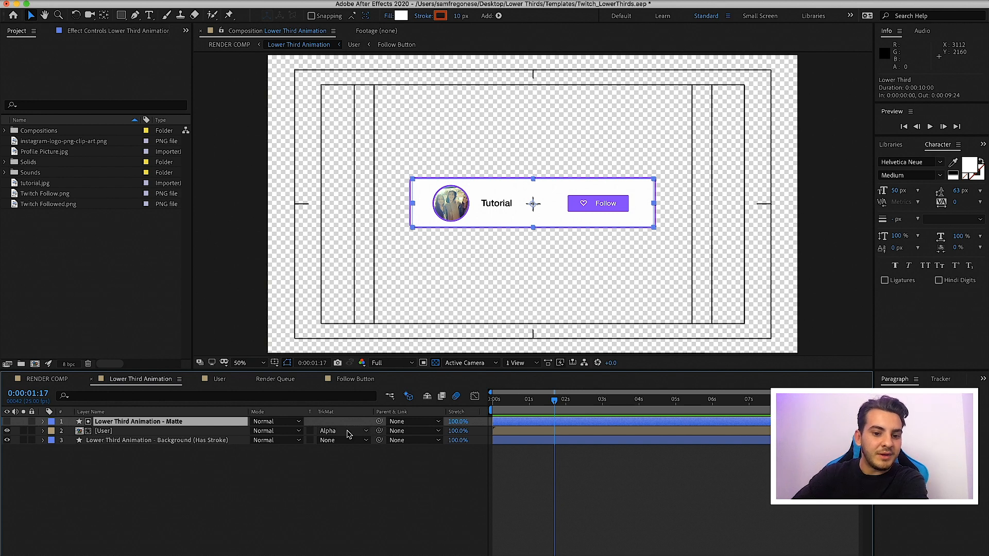
{"action": "left_click", "coordinate": [330, 554]}
{"action": "left_click", "coordinate": [331, 555]}
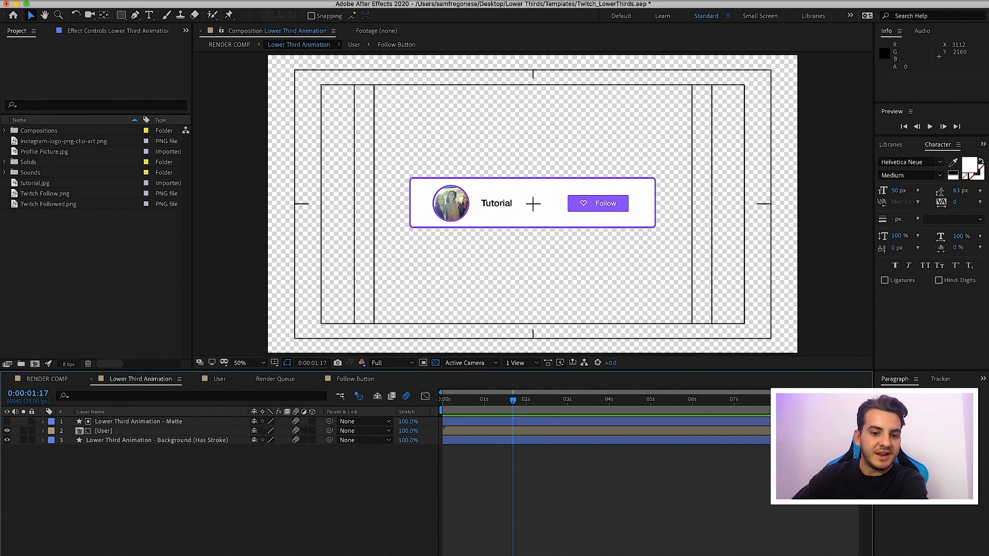
{"action": "left_click", "coordinate": [330, 554]}
Remove the User layer's track matte, show the matte layer and scrub to 0:00:00:18 to view the unmasked animation
{"action": "left_click", "coordinate": [343, 431]}
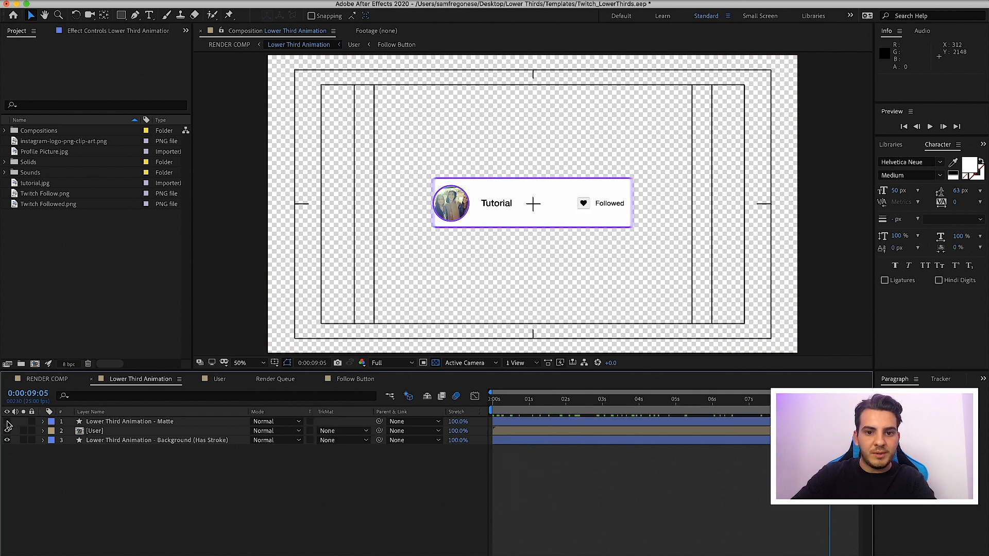
{"action": "left_click", "coordinate": [7, 422]}
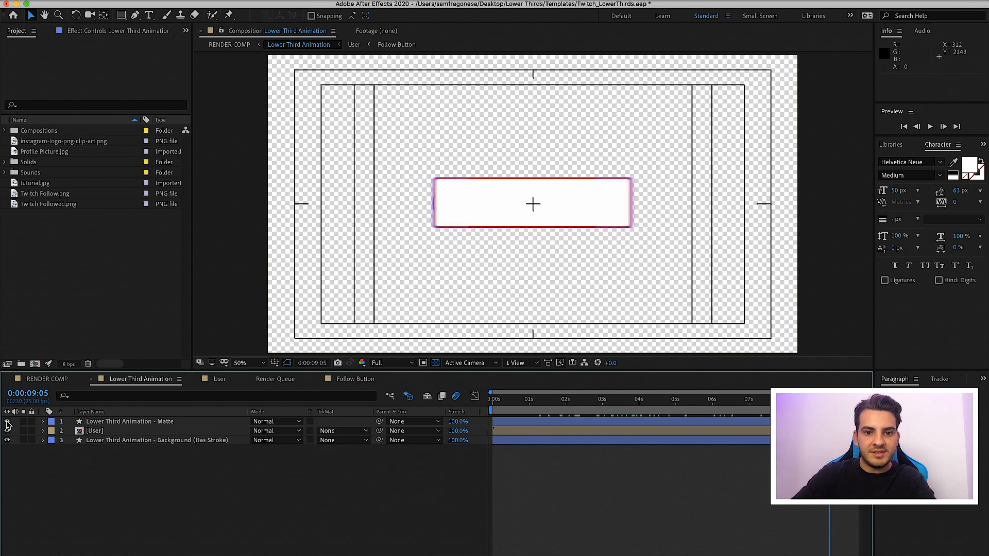
{"action": "mouse_move", "coordinate": [515, 403]}
{"action": "left_mouse_down"}
{"action": "mouse_move", "coordinate": [484, 405]}
{"action": "mouse_move", "coordinate": [536, 407]}
{"action": "mouse_move", "coordinate": [519, 409]}
{"action": "left_mouse_up"}
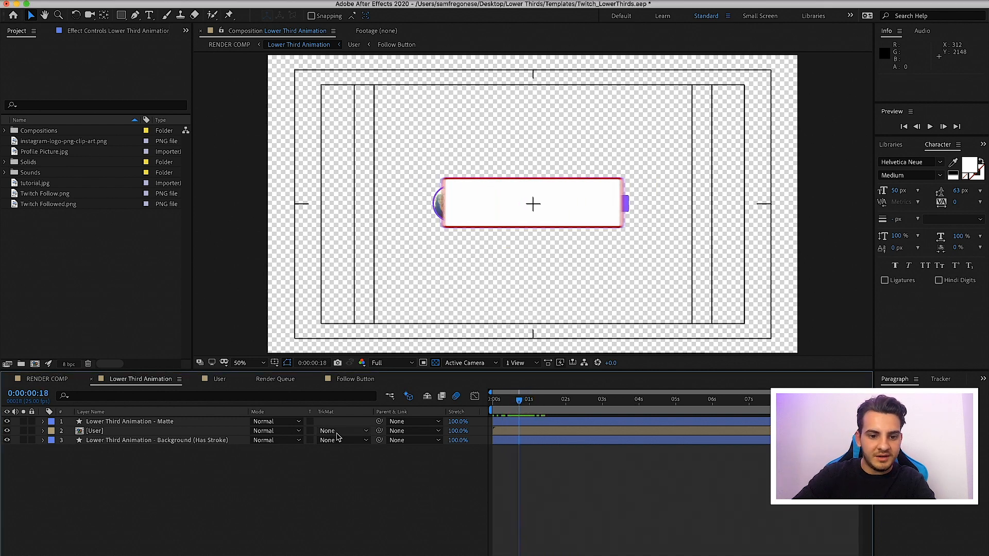
Set the User layer's track matte to Alpha Matte "Lower Third Animation - Matte" and scrub through the masked animation
{"action": "left_click", "coordinate": [343, 430]}
{"action": "left_click", "coordinate": [355, 459]}
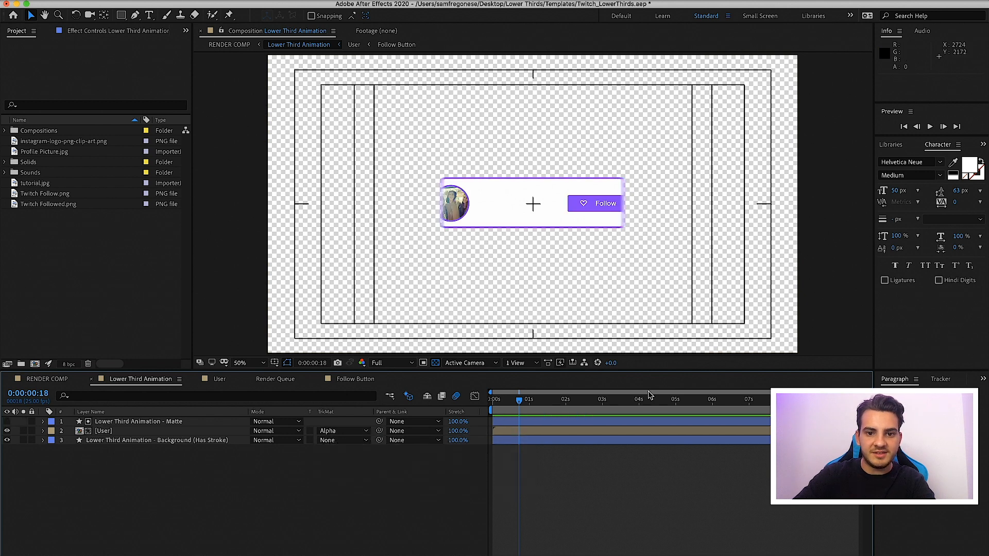
{"action": "left_click_drag", "start_coordinate": [564, 405], "coordinate": [694, 401]}
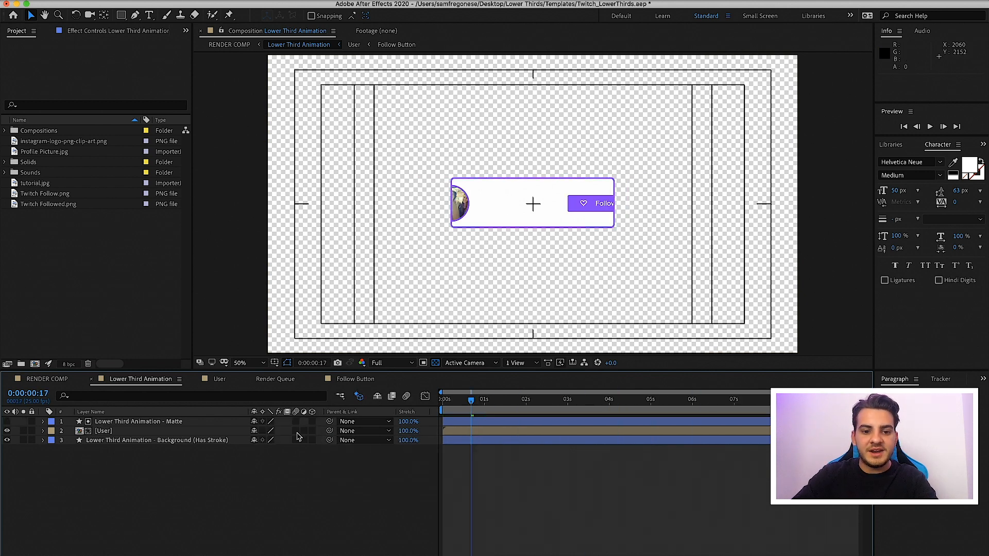
{"action": "left_click_drag", "start_coordinate": [296, 439], "coordinate": [297, 421]}
{"action": "left_click", "coordinate": [405, 396]}
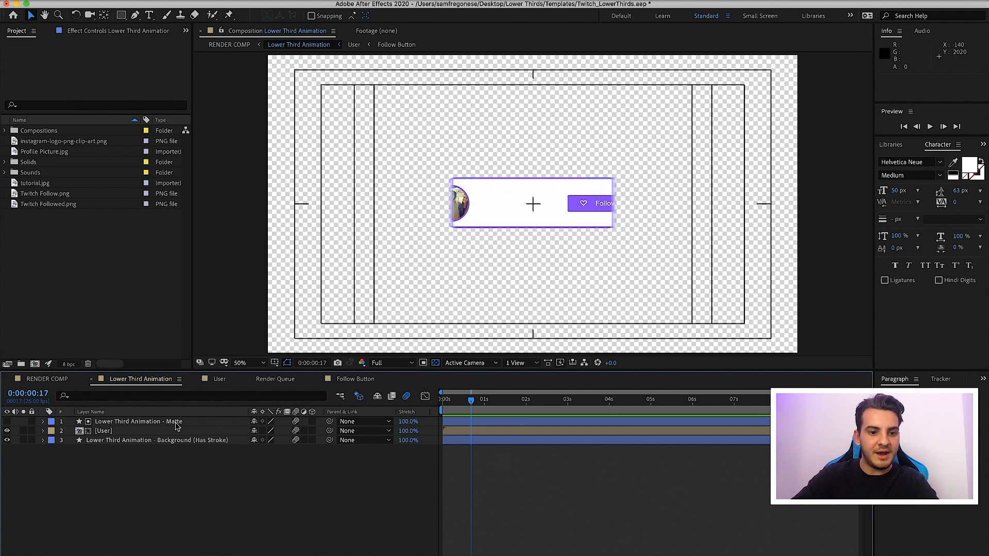
Open the User composition and scrub through its timeline to 0:00:02:07
{"action": "left_click", "coordinate": [151, 432]}
{"action": "double_click", "coordinate": [490, 431]}
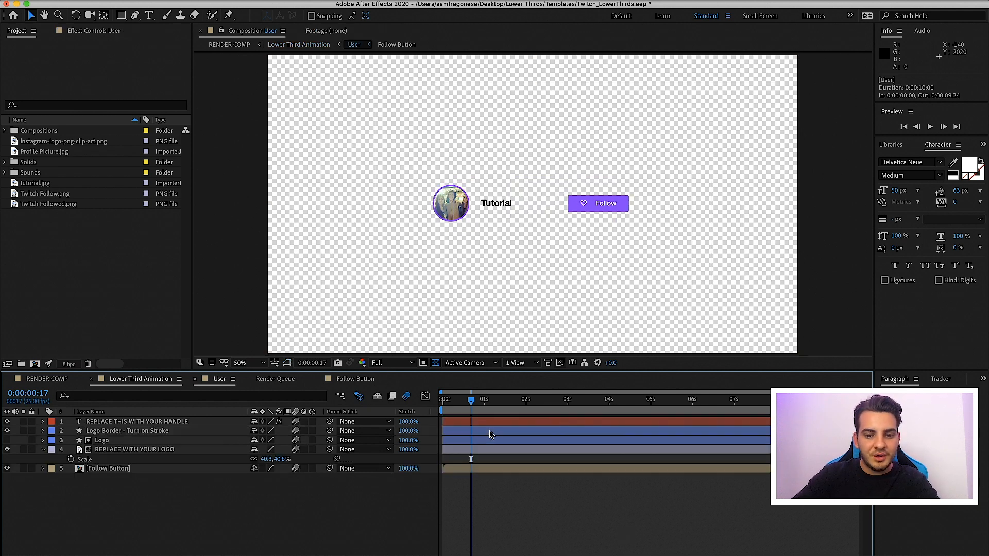
{"action": "left_click_drag", "start_coordinate": [471, 399], "coordinate": [620, 399]}
{"action": "left_click", "coordinate": [537, 399]}
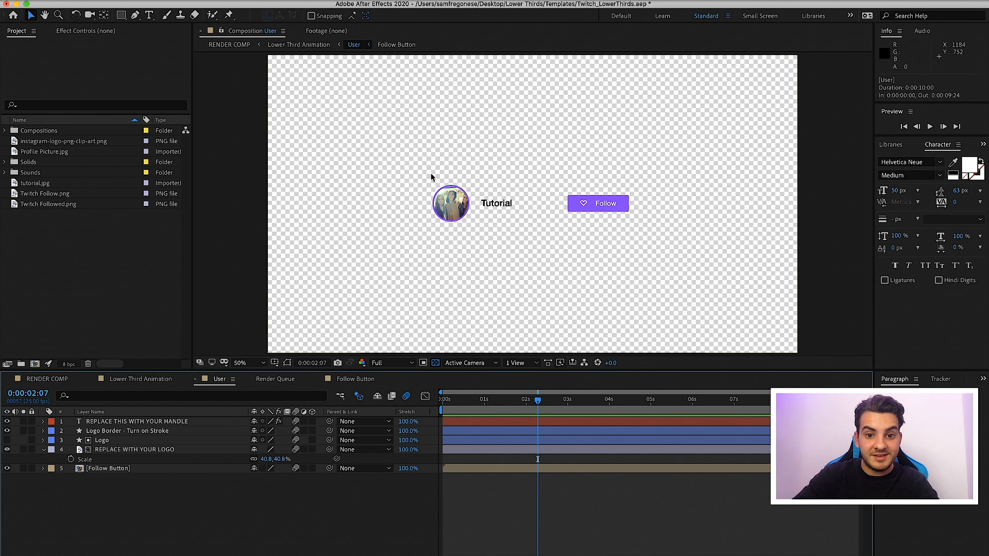
Display the track mattes, toggle the Logo matte layer's visibility and shift the REPLACE WITH YOUR LOGO picture inside the circle
{"action": "left_click", "coordinate": [140, 450]}
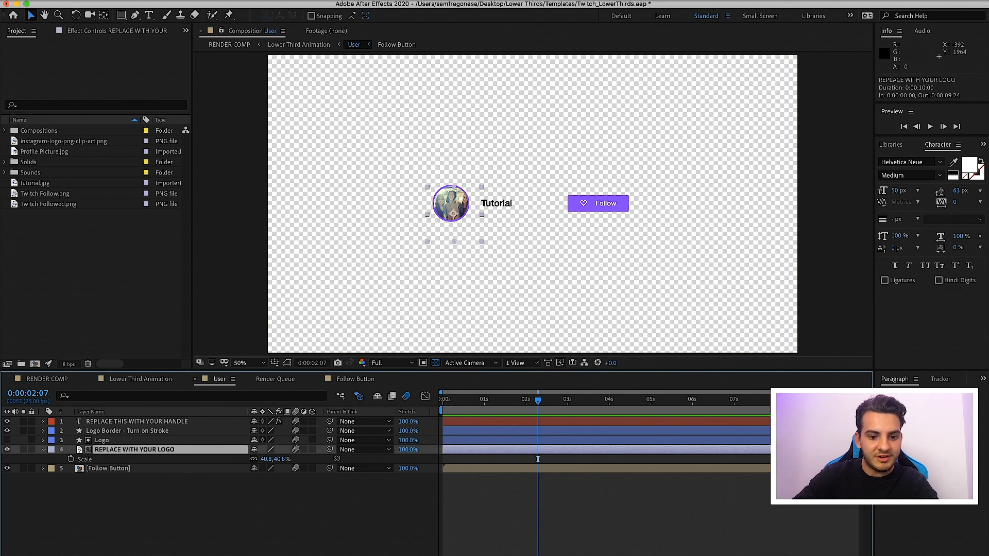
{"action": "key", "text": "F4"}
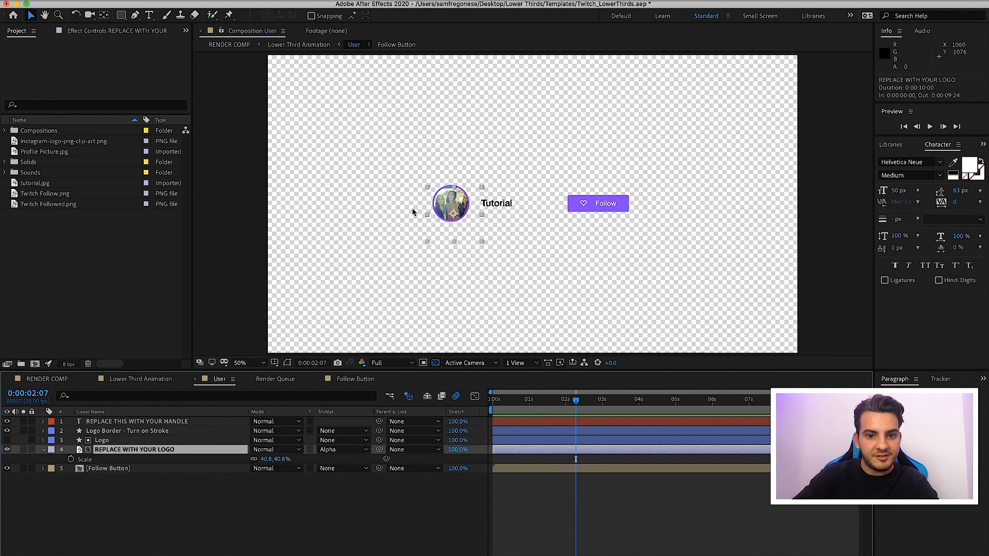
{"action": "left_click", "coordinate": [113, 442]}
{"action": "left_click", "coordinate": [6, 442]}
{"action": "left_click", "coordinate": [6, 441]}
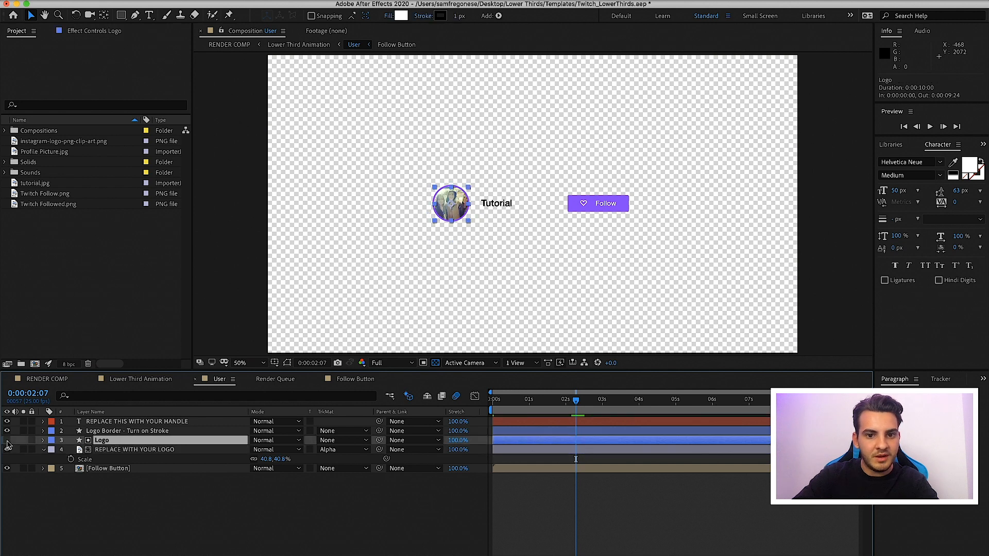
{"action": "left_click", "coordinate": [110, 451]}
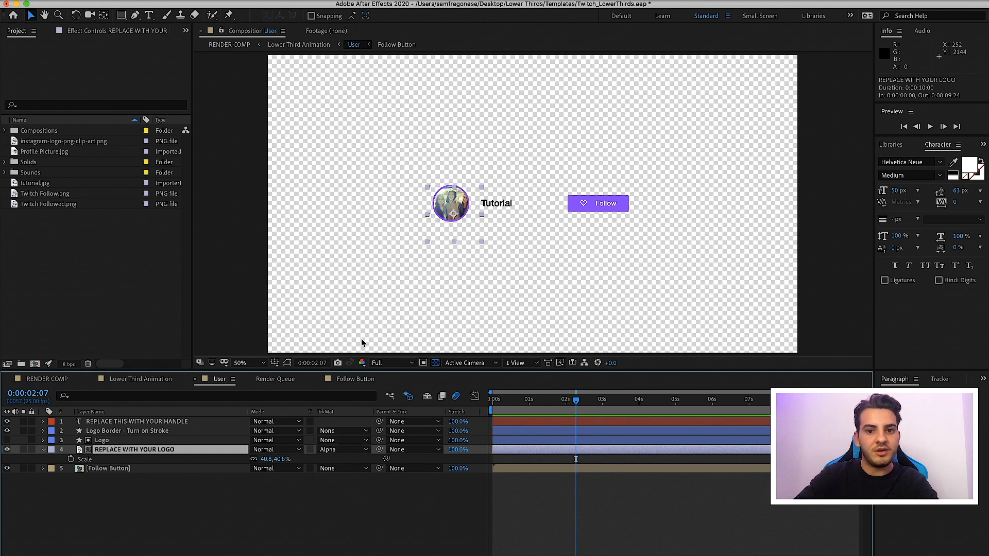
{"action": "mouse_move", "coordinate": [442, 216]}
{"action": "left_mouse_down"}
{"action": "mouse_move", "coordinate": [492, 179]}
{"action": "mouse_move", "coordinate": [461, 188]}
{"action": "mouse_move", "coordinate": [458, 204]}
{"action": "left_mouse_up"}
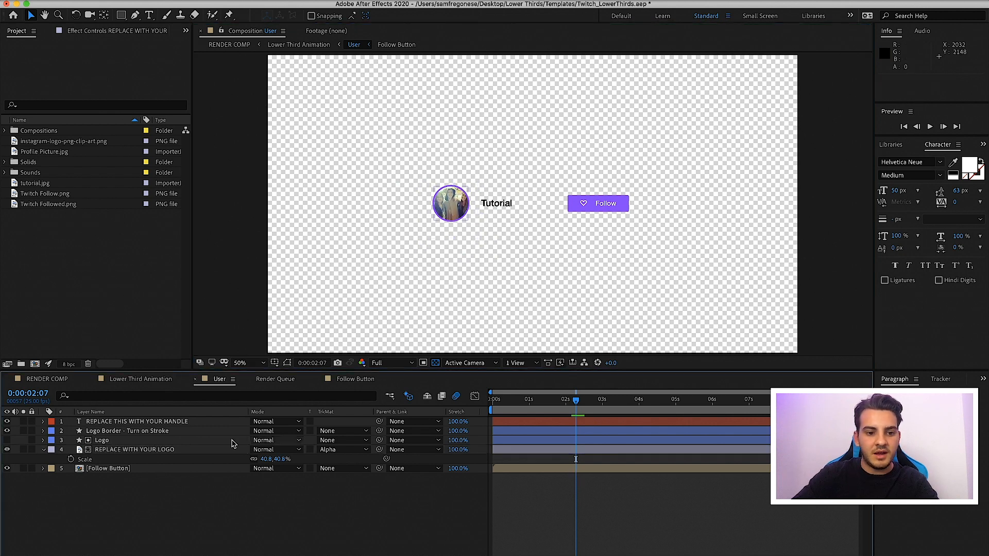
Examine the Logo, Logo Border - Turn on Stroke and REPLACE THIS WITH YOUR HANDLE layers one by one
{"action": "left_click", "coordinate": [101, 440]}
{"action": "left_click", "coordinate": [110, 432]}
{"action": "left_click", "coordinate": [118, 423]}
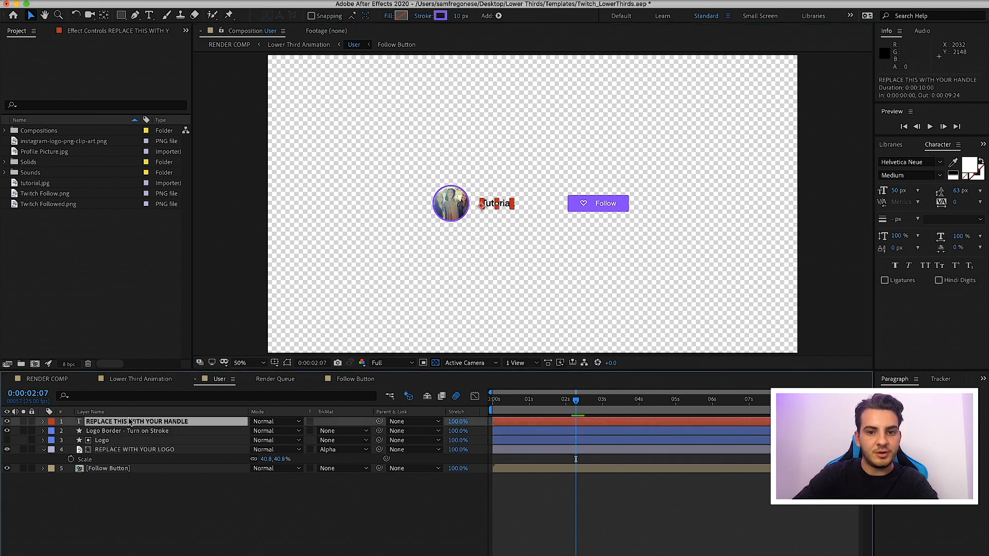
{"action": "left_click", "coordinate": [127, 440]}
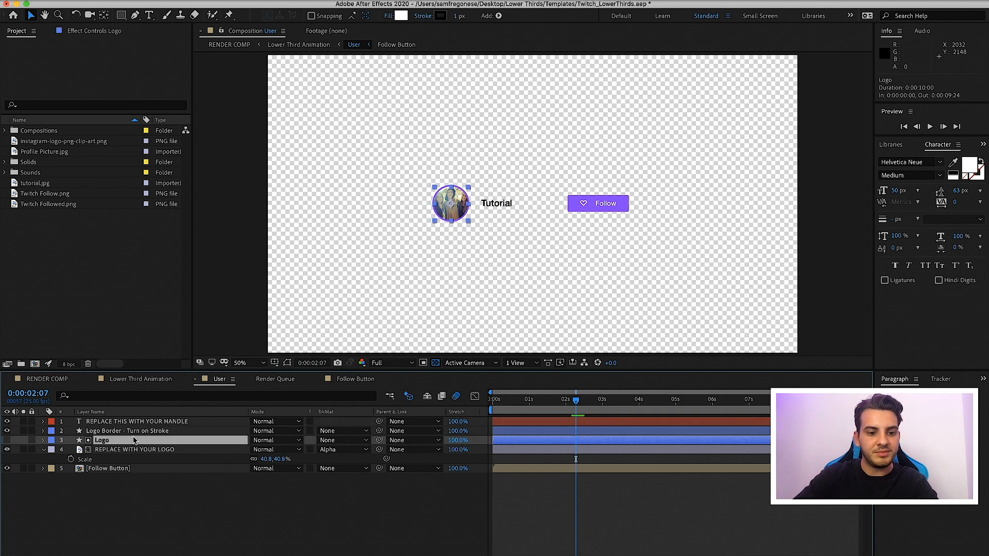
{"action": "left_click", "coordinate": [135, 431]}
{"action": "left_click", "coordinate": [140, 423]}
{"action": "left_click", "coordinate": [137, 440]}
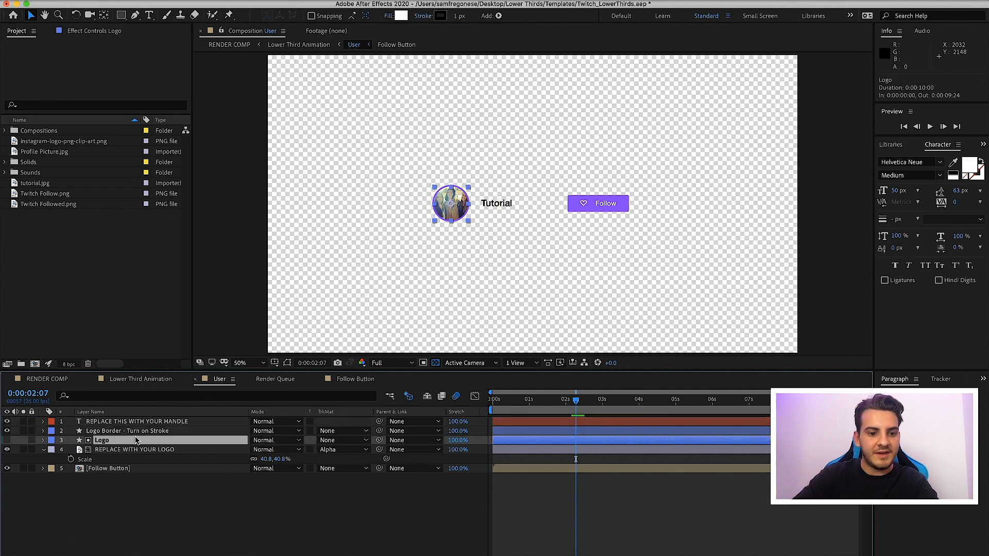
Open the Follow Button composition and return its playhead to 0:00:00:00
{"action": "left_click", "coordinate": [126, 469]}
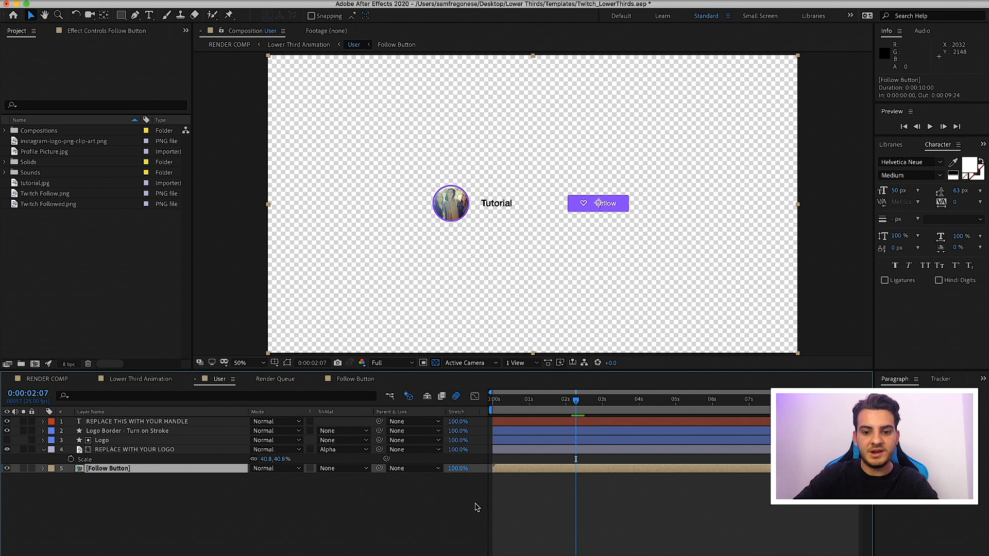
{"action": "double_click", "coordinate": [540, 473]}
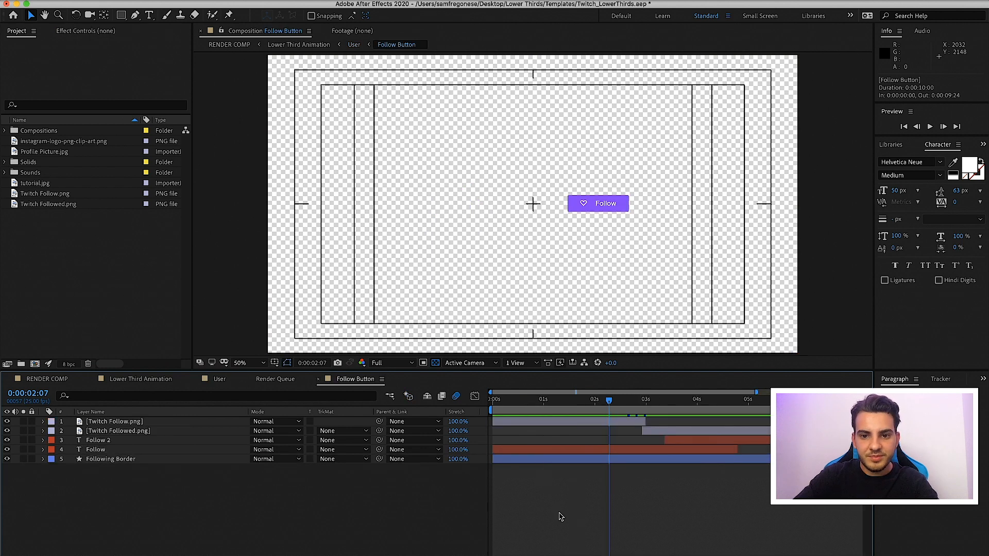
{"action": "left_click", "coordinate": [538, 402]}
{"action": "left_click_drag", "start_coordinate": [537, 407], "coordinate": [466, 410]}
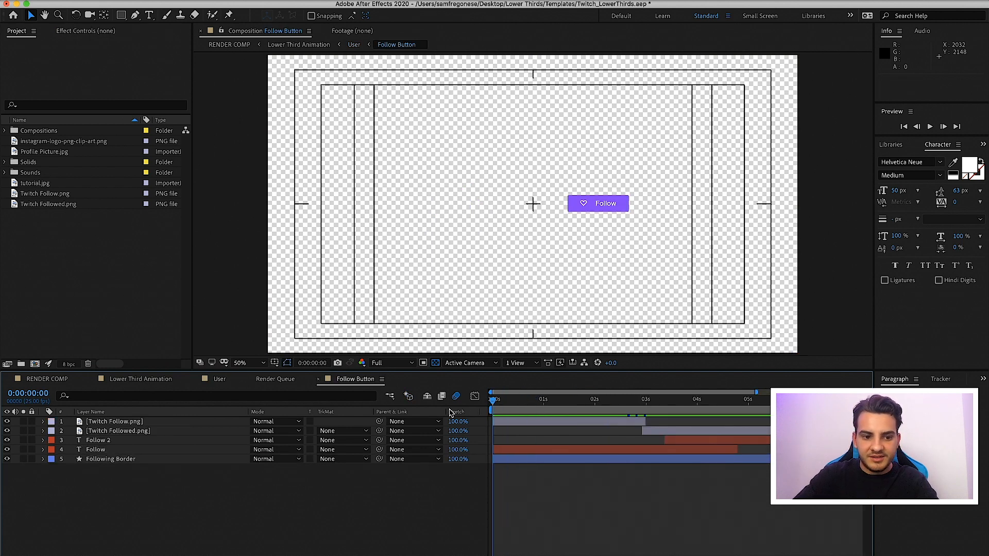
Reveal the Following Border layer's keyframes and examine its colour animation closely around 0:00:02:24
{"action": "left_click", "coordinate": [152, 460]}
{"action": "key", "text": "u"}
{"action": "left_click_drag", "start_coordinate": [504, 402], "coordinate": [645, 424]}
{"action": "left_click", "coordinate": [657, 423]}
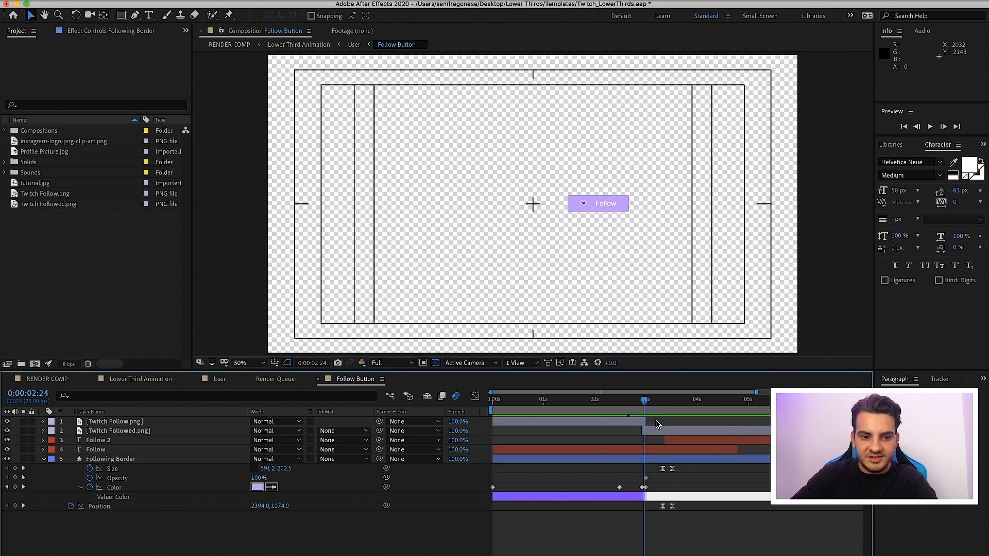
{"action": "key", "text": "equal"}
{"action": "key", "text": "equal"}
{"action": "key", "text": "equal"}
{"action": "mouse_move", "coordinate": [631, 407]}
{"action": "left_mouse_down"}
{"action": "mouse_move", "coordinate": [663, 408]}
{"action": "mouse_move", "coordinate": [638, 405]}
{"action": "left_mouse_up"}
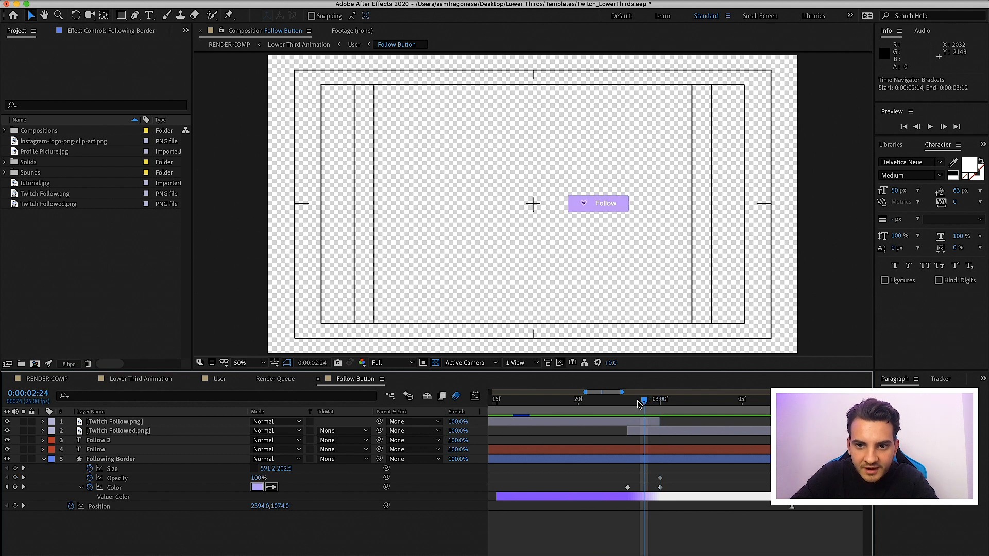
Reveal the keyframes of all Follow Button layers and scrub through the transition to 0:00:03:11
{"action": "key", "text": "a"}
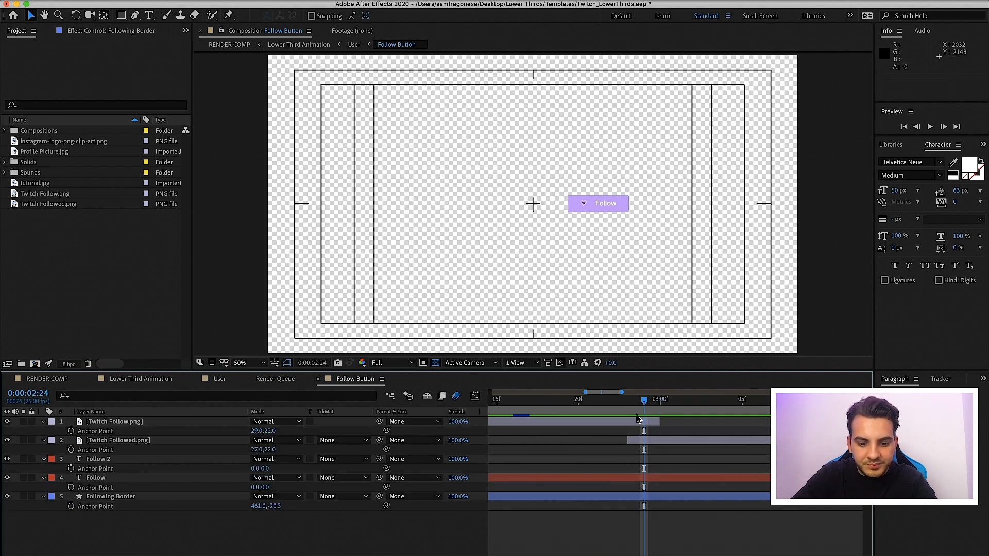
{"action": "key", "text": "u"}
{"action": "left_click_drag", "start_coordinate": [633, 411], "coordinate": [666, 412]}
{"action": "scroll", "coordinate": [708, 447], "scroll_direction": "right", "scroll_amount": 3}
{"action": "scroll", "coordinate": [708, 447], "scroll_direction": "right", "scroll_amount": 3}
{"action": "left_click_drag", "start_coordinate": [544, 404], "coordinate": [592, 410]}
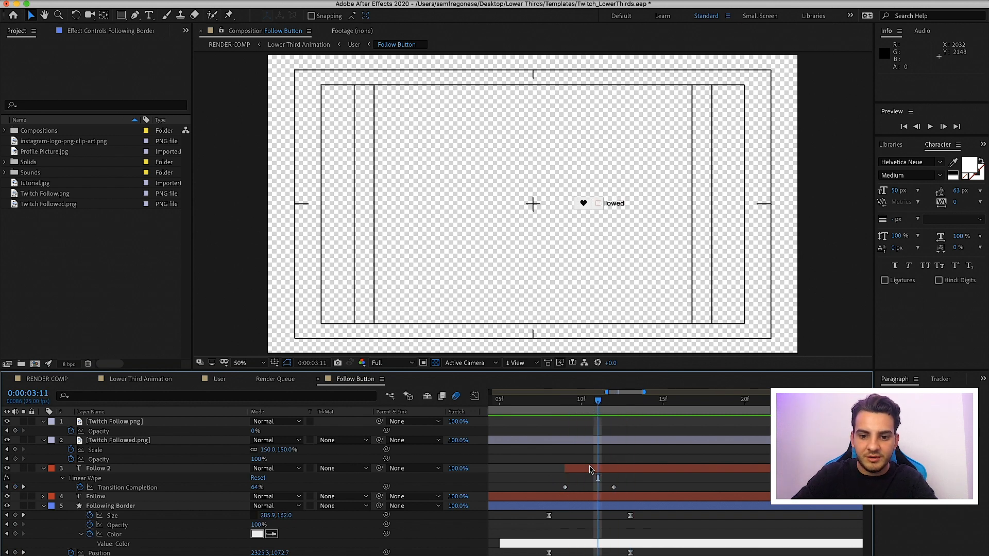
Inspect the Linear Wipe effect on the Follow 2 layer and check its text reveal at 0:00:03:12
{"action": "left_click", "coordinate": [592, 469]}
{"action": "left_click", "coordinate": [85, 31]}
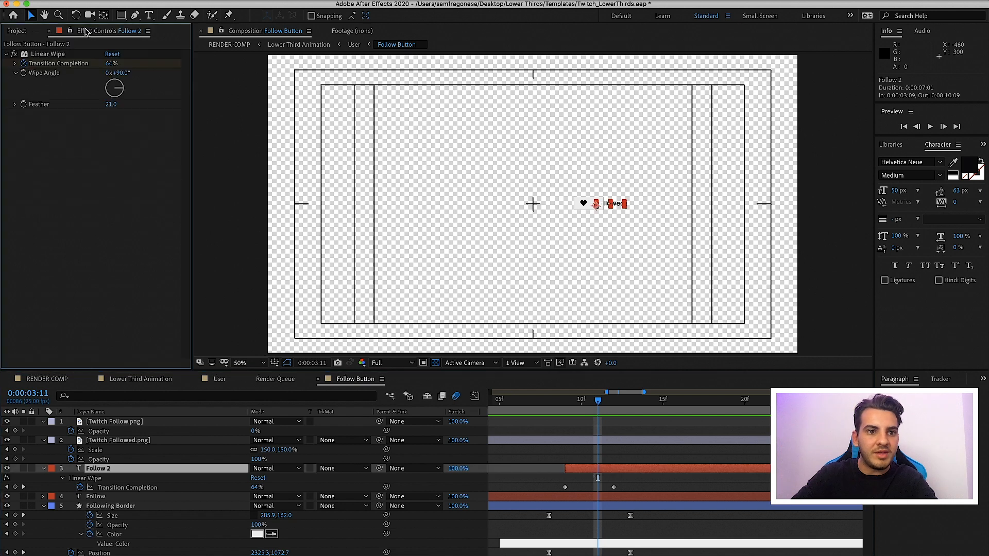
{"action": "left_click", "coordinate": [48, 54]}
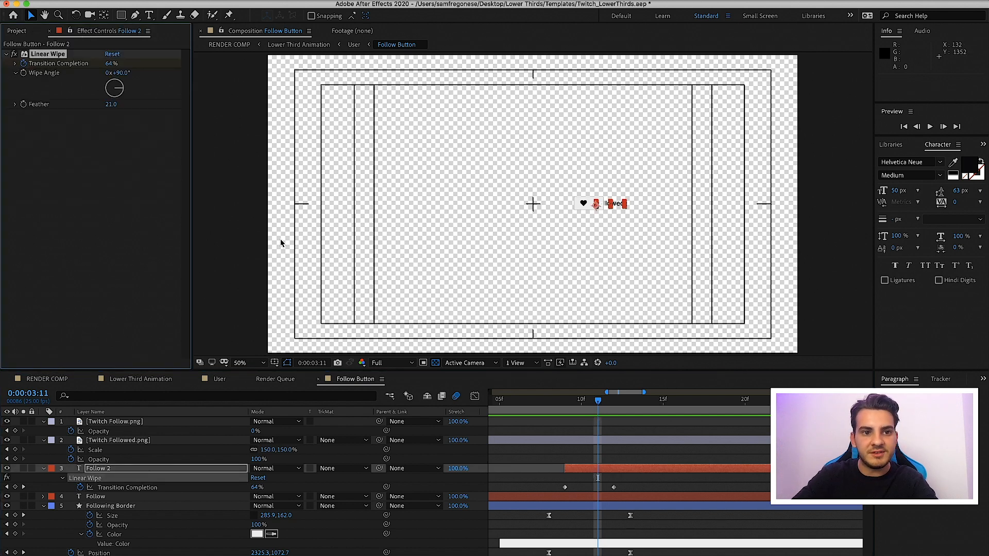
{"action": "left_click_drag", "start_coordinate": [597, 400], "coordinate": [612, 401]}
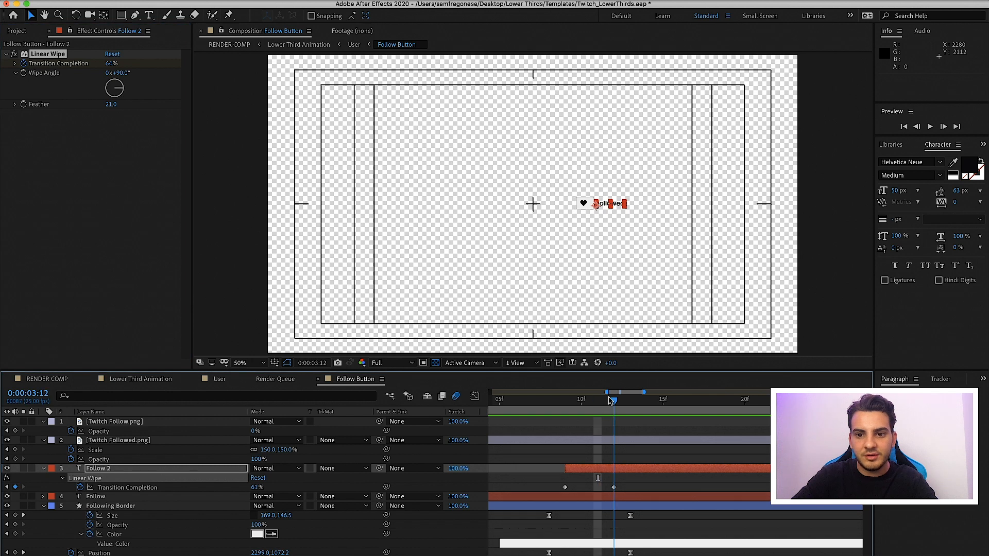
{"action": "left_click", "coordinate": [652, 432]}
{"action": "key", "text": "minus"}
{"action": "key", "text": "minus"}
{"action": "key", "text": "minus"}
{"action": "key", "text": "minus"}
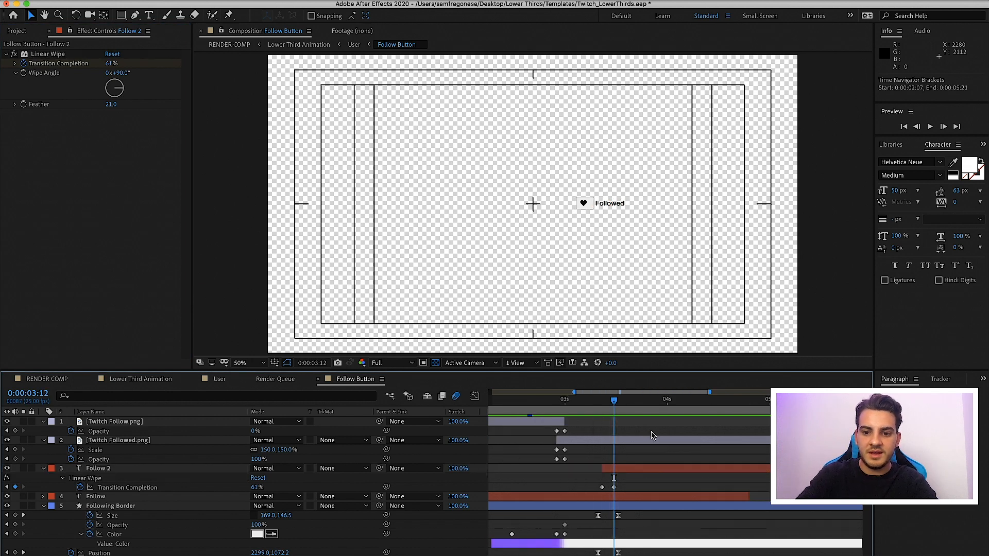
Preview the Follow Button animation from the first frame and toggle the title/action safe guides
{"action": "key", "text": "Home"}
{"action": "key", "text": "space"}
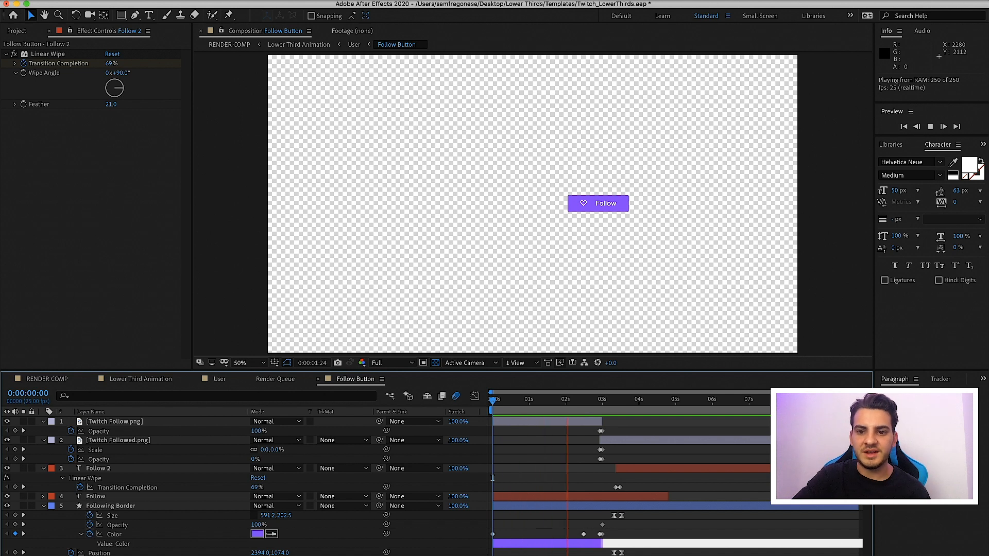
{"action": "key", "text": "space"}
{"action": "key", "text": "apostrophe"}
In the User composition, reveal the Follow Button layer's Scale keyframes and preview the animation from 0:00:02:17
{"action": "left_click", "coordinate": [234, 380]}
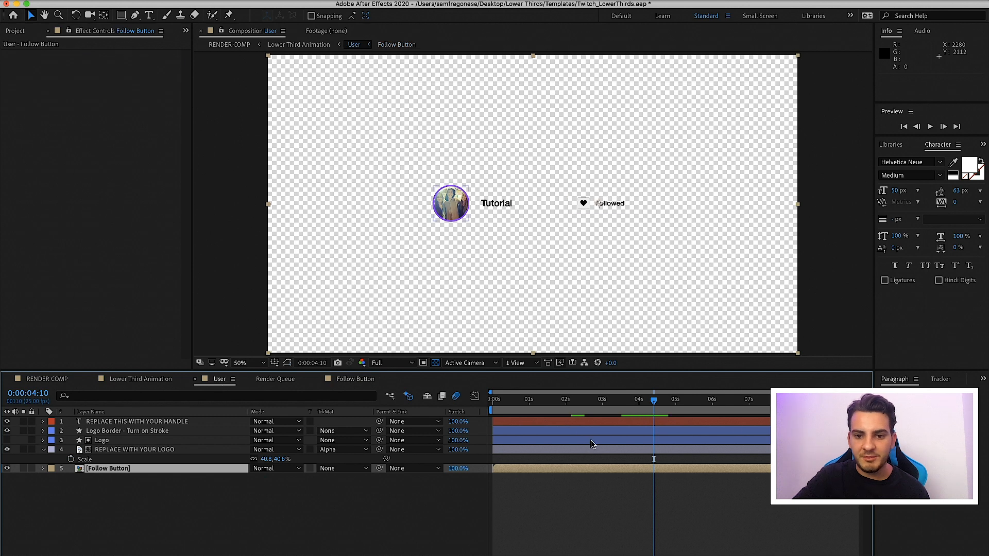
{"action": "left_click_drag", "start_coordinate": [654, 401], "coordinate": [668, 404]}
{"action": "key", "text": "s"}
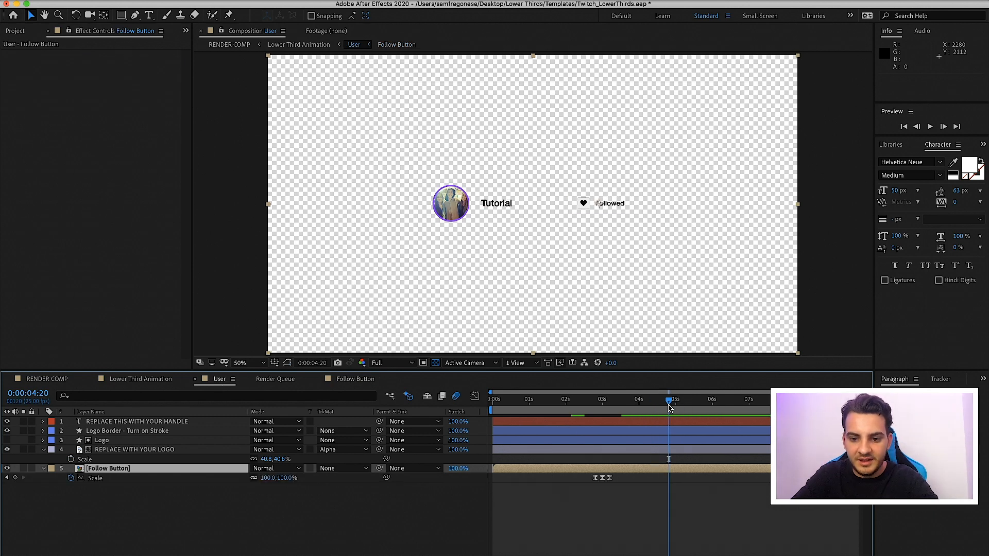
{"action": "left_click", "coordinate": [587, 422]}
{"action": "mouse_move", "coordinate": [592, 408]}
{"action": "left_mouse_down"}
{"action": "mouse_move", "coordinate": [613, 412]}
{"action": "mouse_move", "coordinate": [591, 407]}
{"action": "left_mouse_up"}
{"action": "key", "text": "space"}
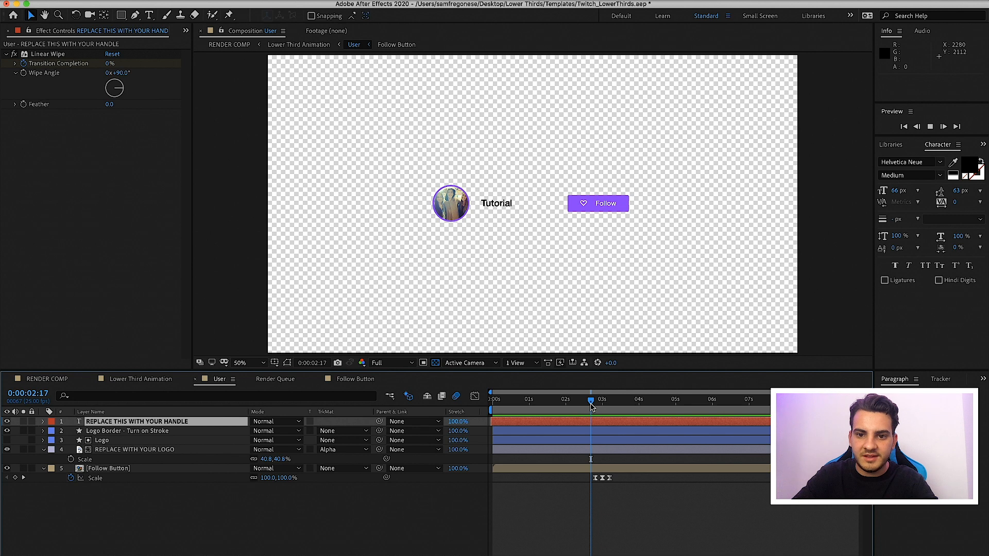
In the Lower Third Animation composition, reveal the matte and background Size keyframes and scrub the animation through to 0:00:07:06
{"action": "left_click", "coordinate": [340, 382]}
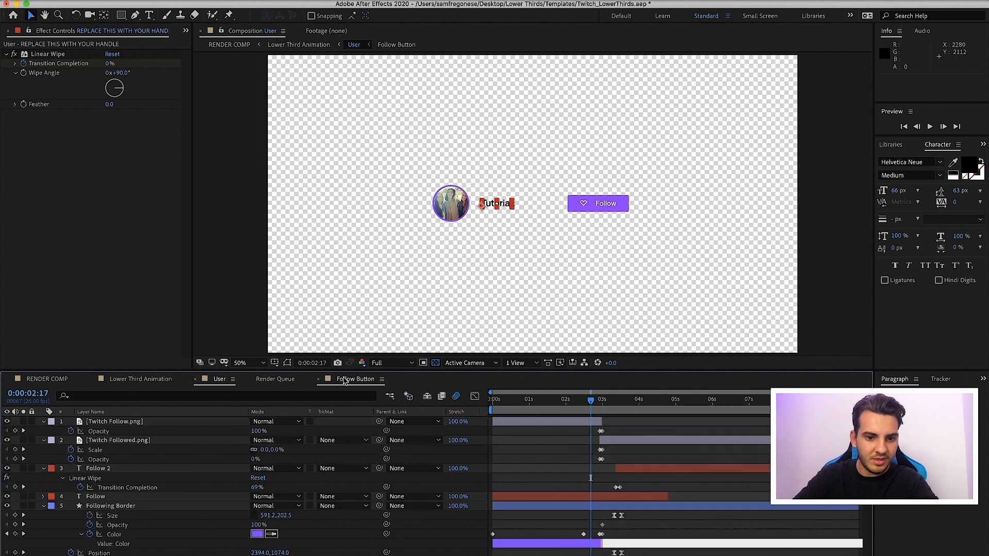
{"action": "left_click", "coordinate": [132, 382]}
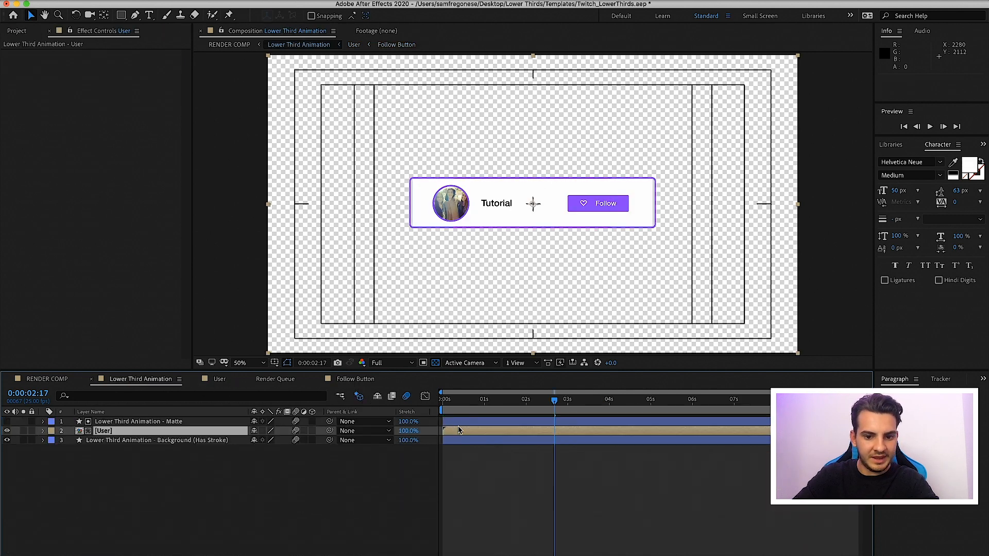
{"action": "left_click", "coordinate": [462, 440]}
{"action": "left_click", "coordinate": [451, 407]}
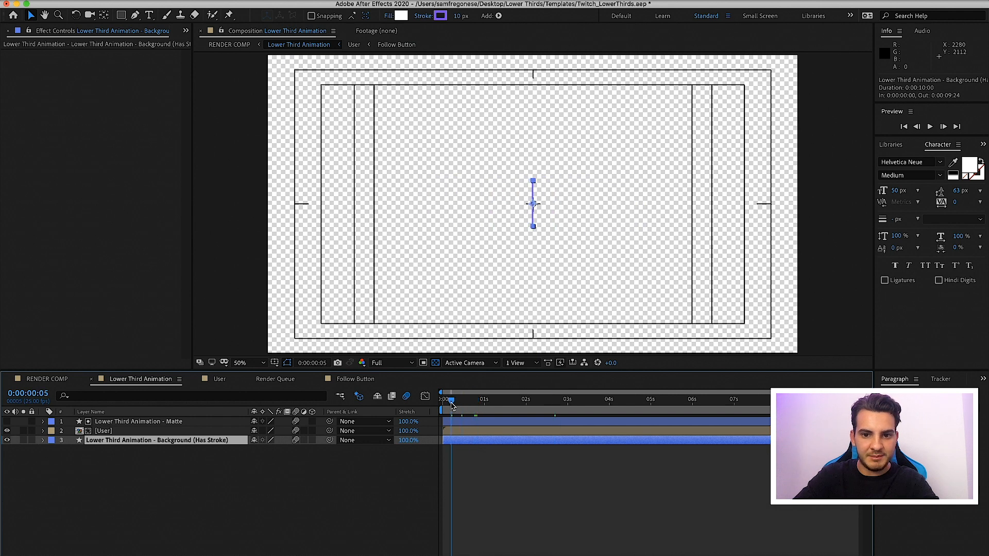
{"action": "left_click", "coordinate": [475, 489]}
{"action": "key", "text": "u"}
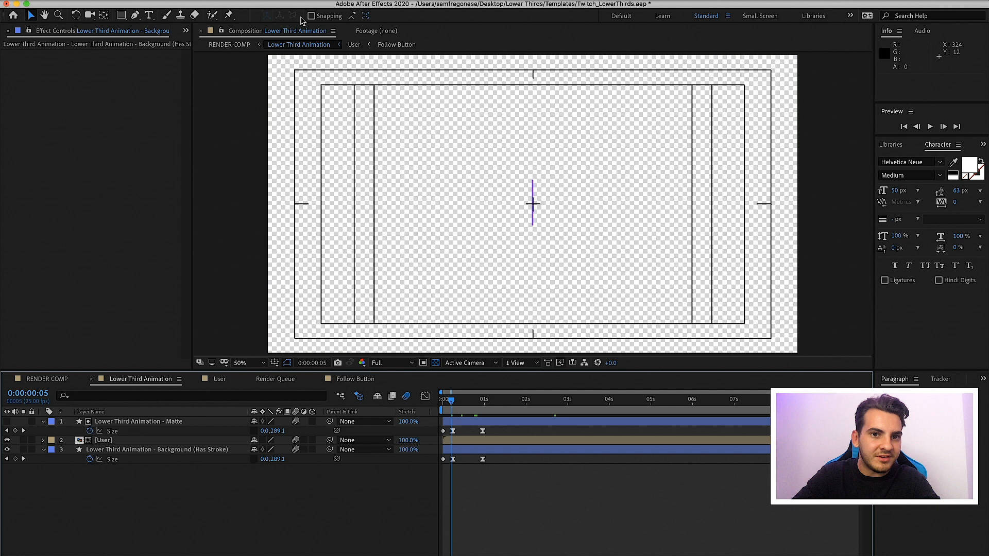
{"action": "left_click", "coordinate": [502, 452]}
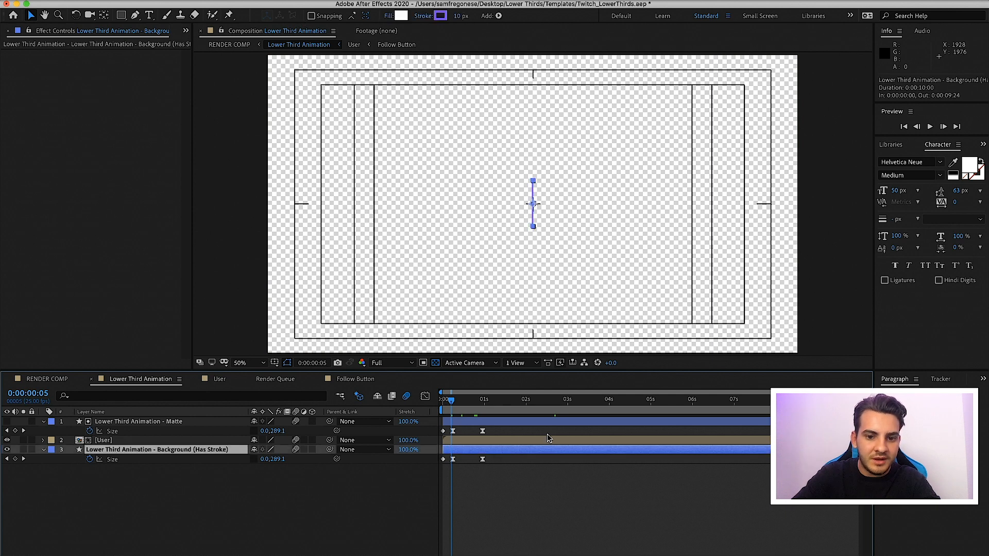
{"action": "left_click_drag", "start_coordinate": [442, 400], "coordinate": [745, 412]}
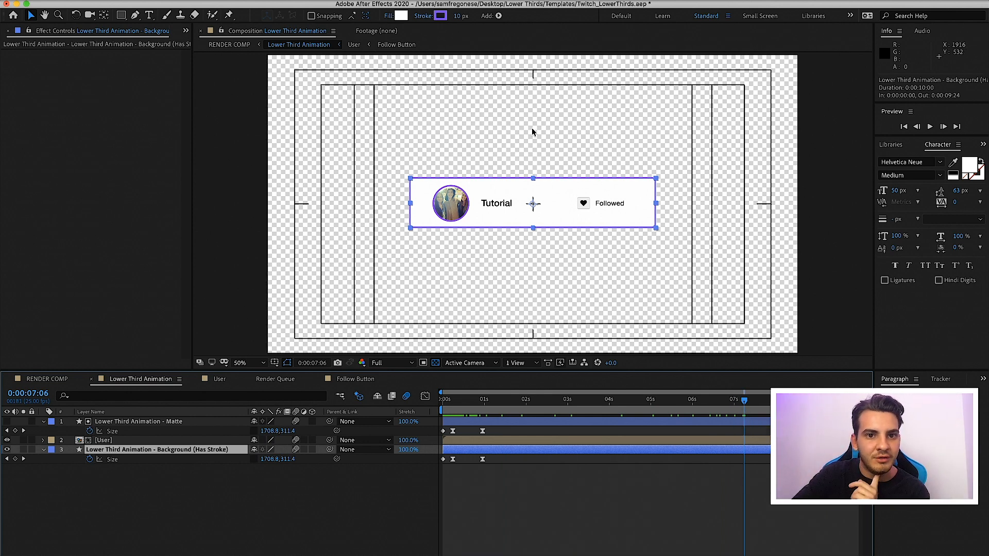
Expand the background layer's Rectangle Path 1 properties and show the available shape tools, keeping the Rectangle Tool
{"action": "left_click", "coordinate": [43, 450]}
{"action": "left_click", "coordinate": [44, 451]}
{"action": "left_click", "coordinate": [121, 15]}
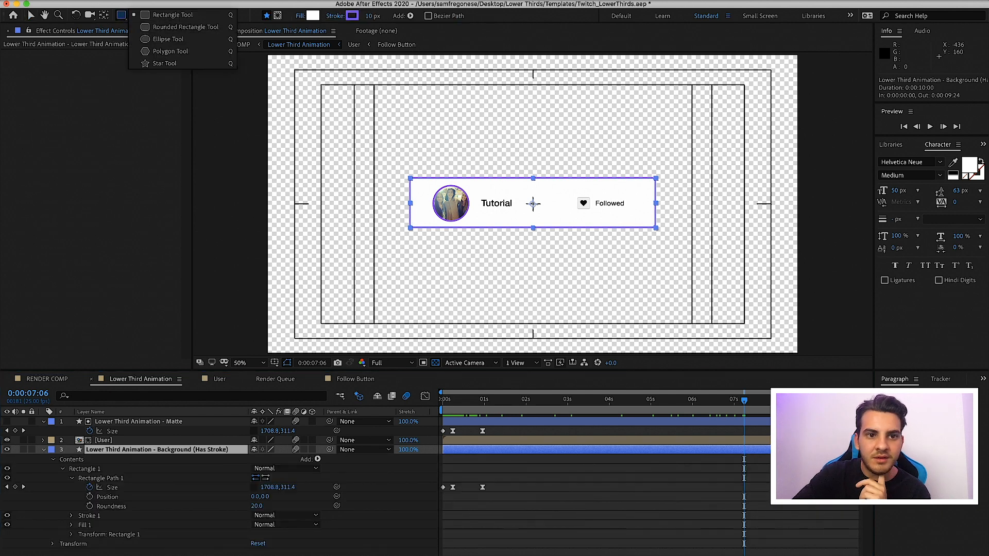
{"action": "left_click", "coordinate": [607, 523]}
Return the playhead to 0:00:00:00, go back to the RENDER COMP composition and deselect its layers
{"action": "left_click_drag", "start_coordinate": [497, 399], "coordinate": [436, 402]}
{"action": "left_click", "coordinate": [49, 381]}
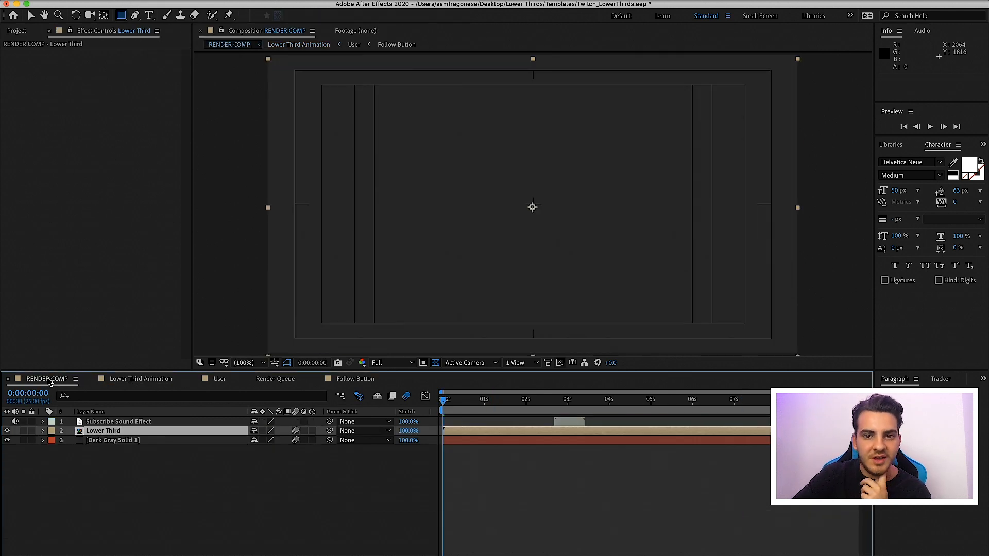
{"action": "left_click", "coordinate": [502, 486]}
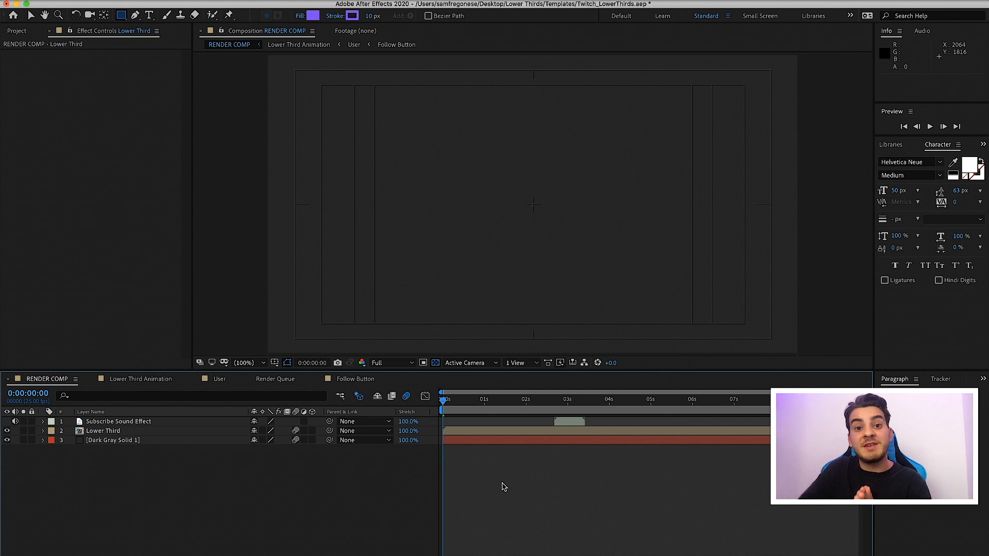